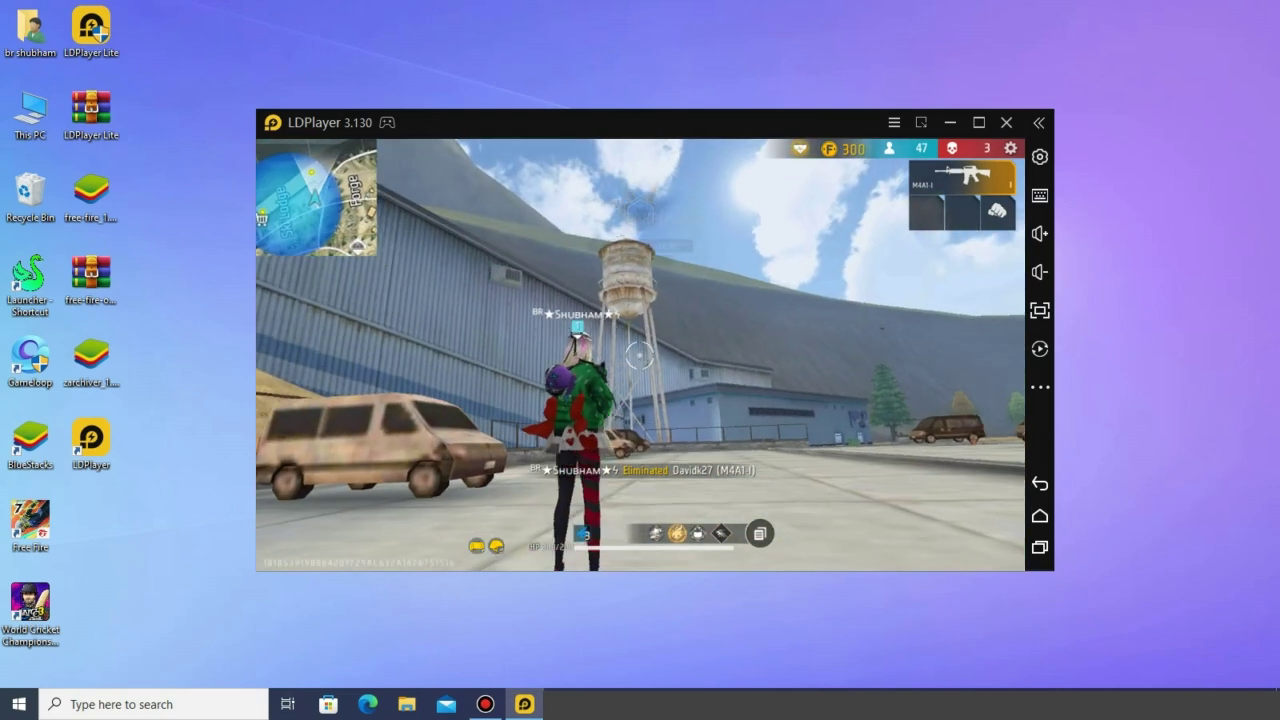
{"action": "key", "text": "3"}
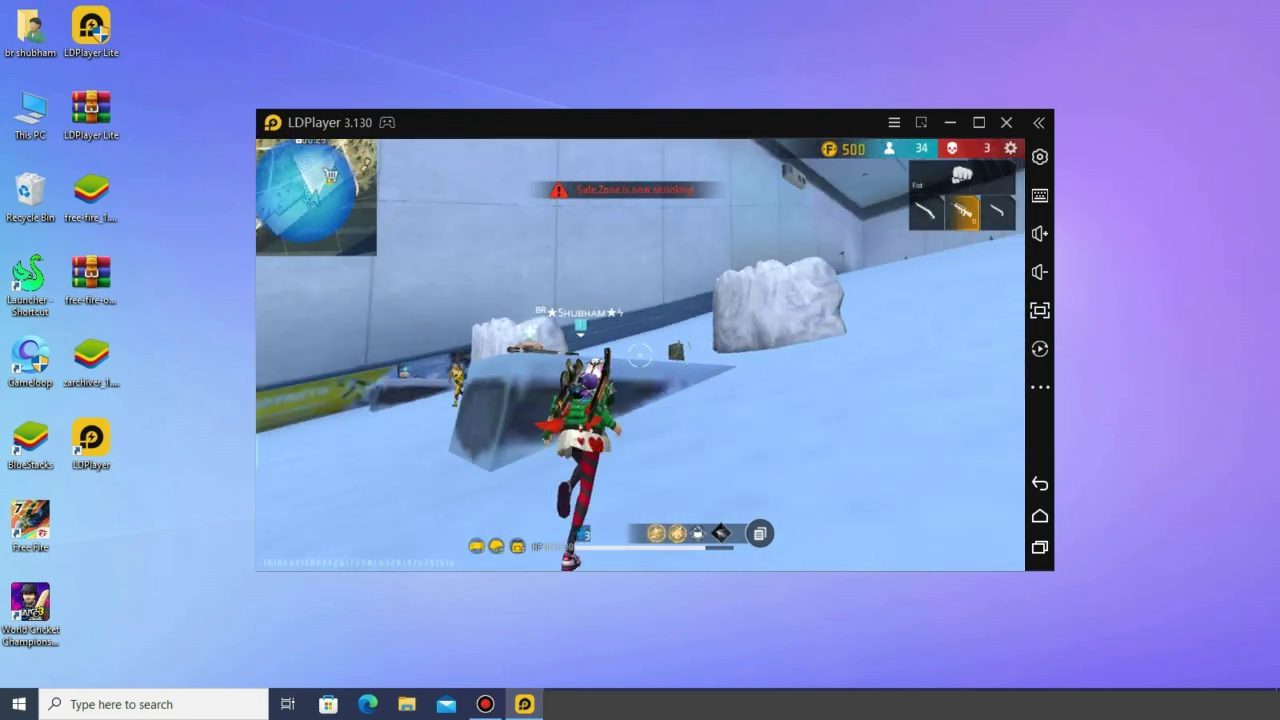
{"action": "key", "text": "w"}
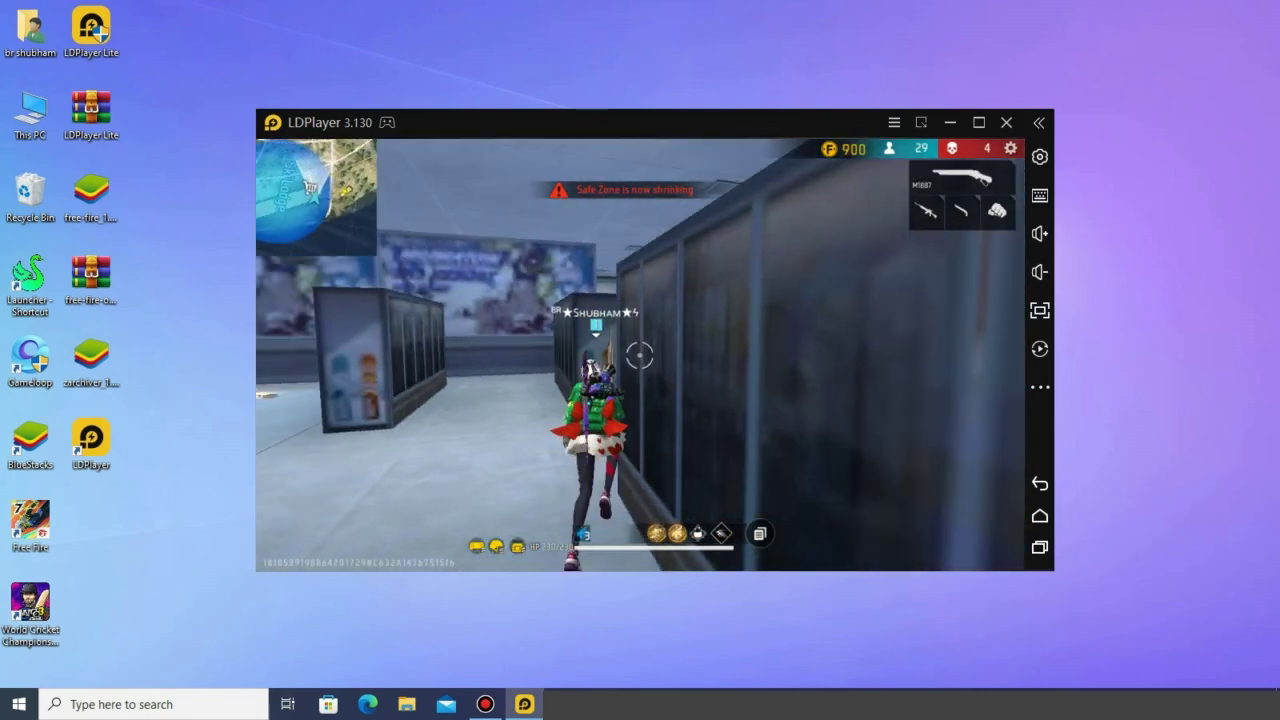
{"action": "key", "text": "w"}
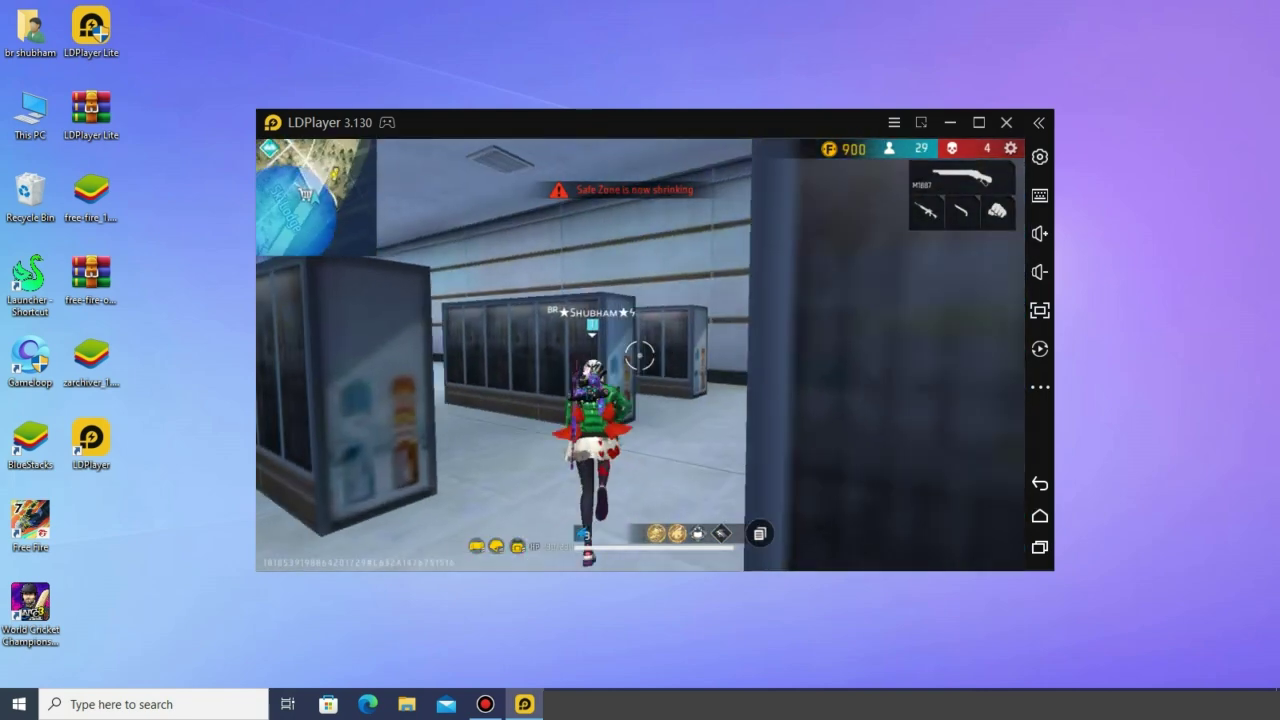
{"action": "key", "text": "w"}
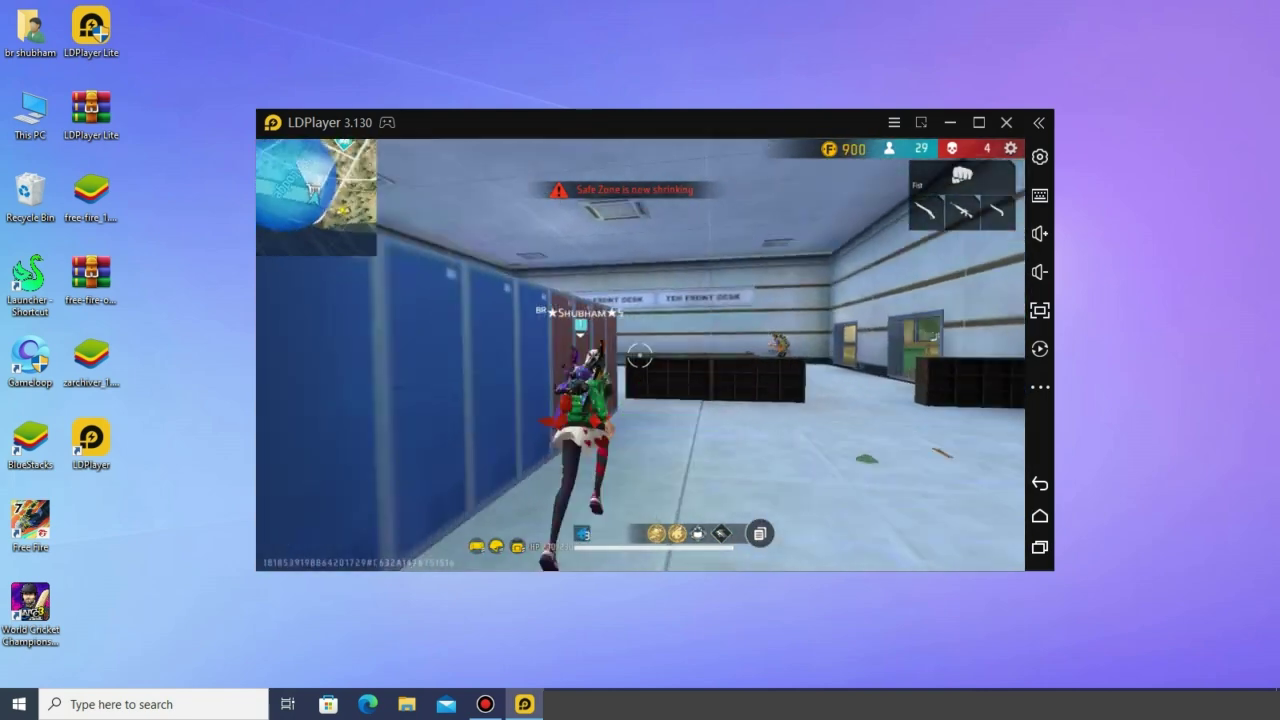
{"action": "key", "text": "space"}
{"action": "key", "text": "w"}
{"action": "left_click", "coordinate": [640, 355]}
{"action": "key", "text": "2"}
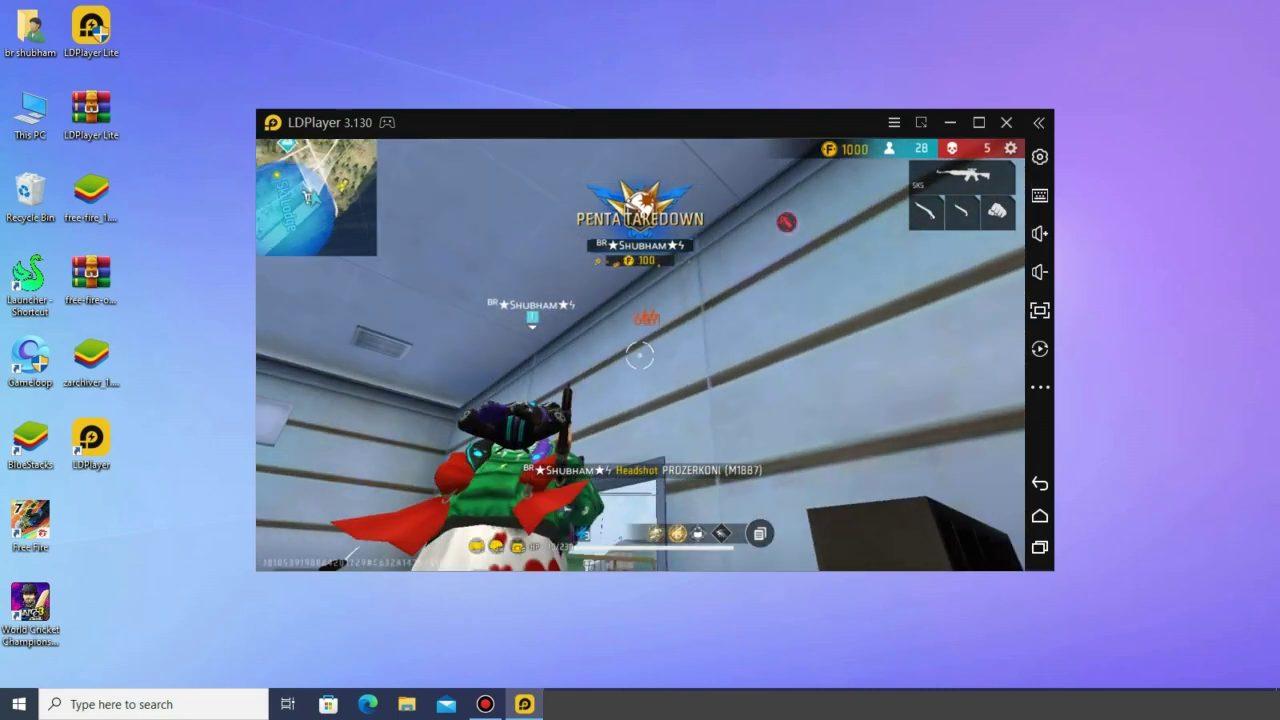
{"action": "key", "text": "3"}
{"action": "key", "text": "w"}
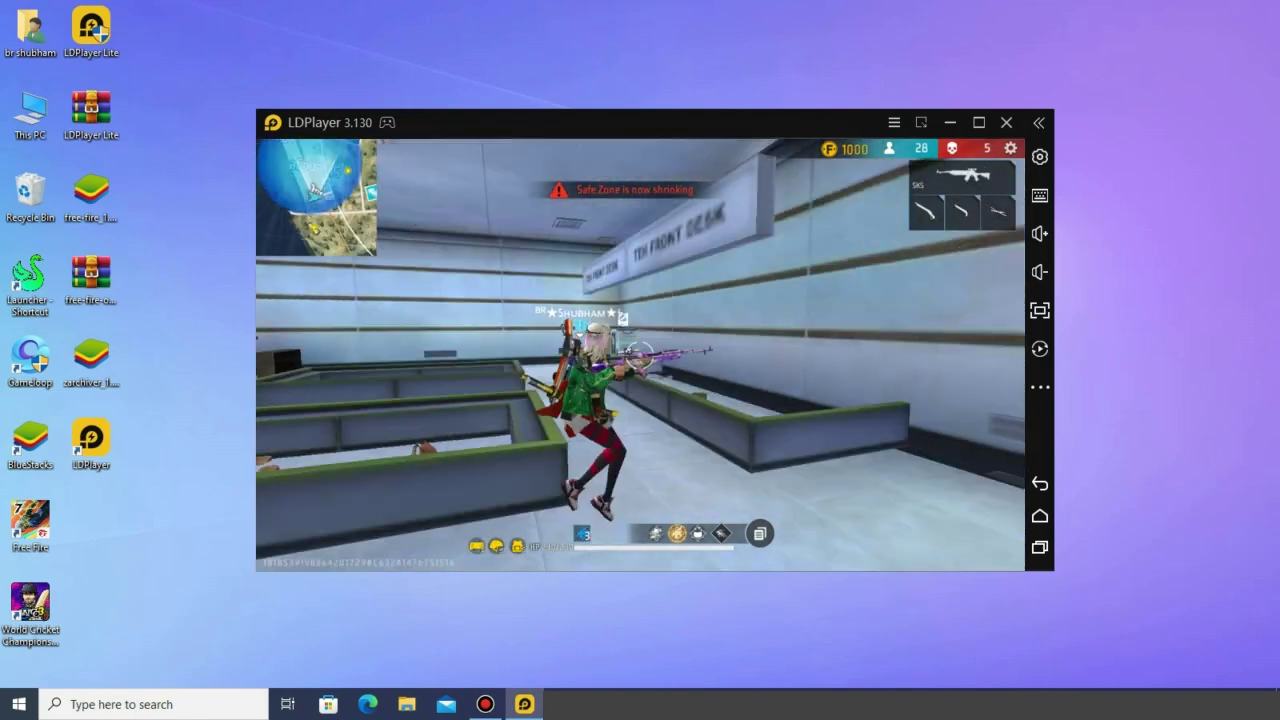
{"action": "key", "text": "w"}
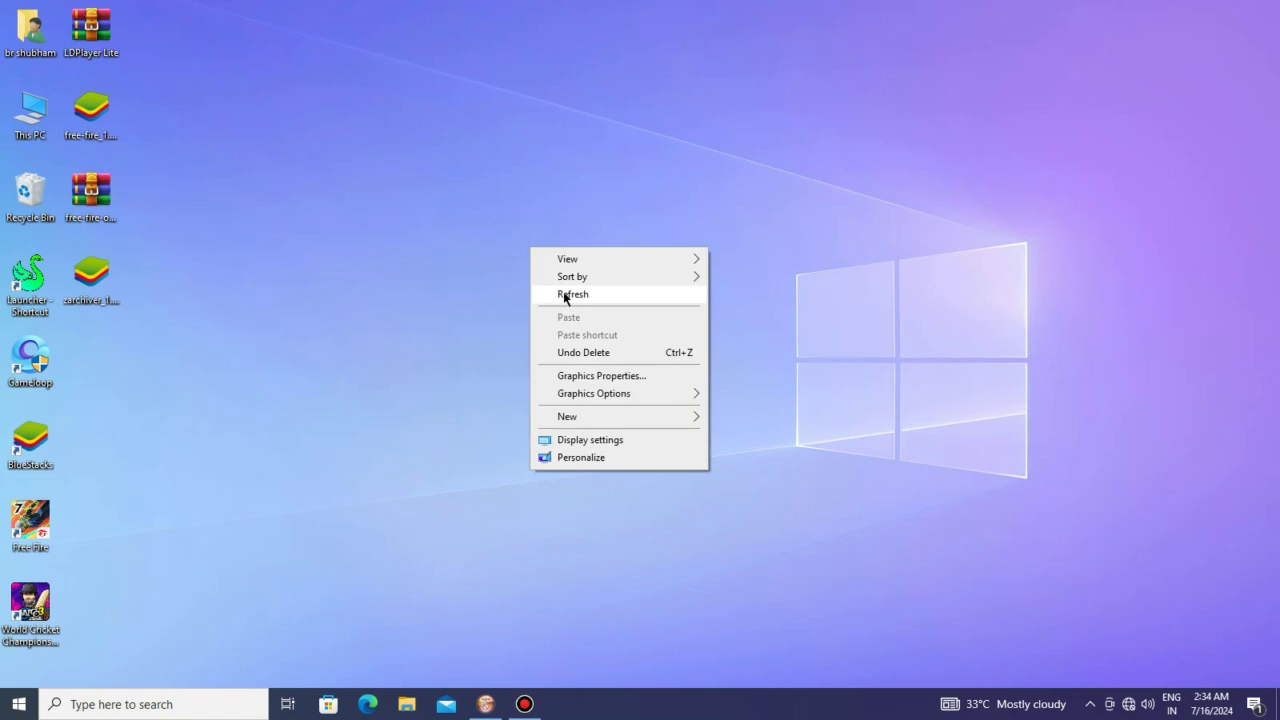
Refresh the desktop and move the LDPlayer Lite, Free Fire and ZArchiver files away from the other icons.
{"action": "left_click", "coordinate": [563, 291]}
{"action": "left_click_drag", "start_coordinate": [192, 1], "coordinate": [101, 338]}
{"action": "left_click_drag", "start_coordinate": [85, 290], "coordinate": [145, 372]}
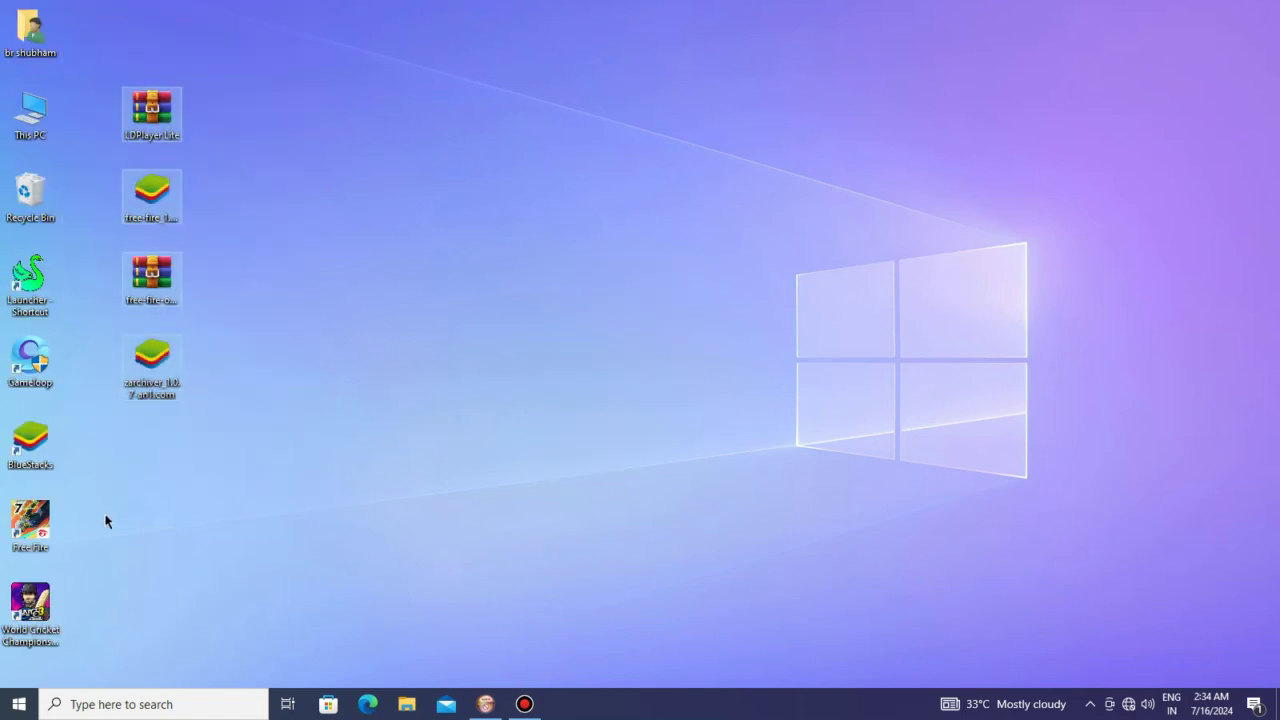
{"action": "left_click", "coordinate": [143, 262]}
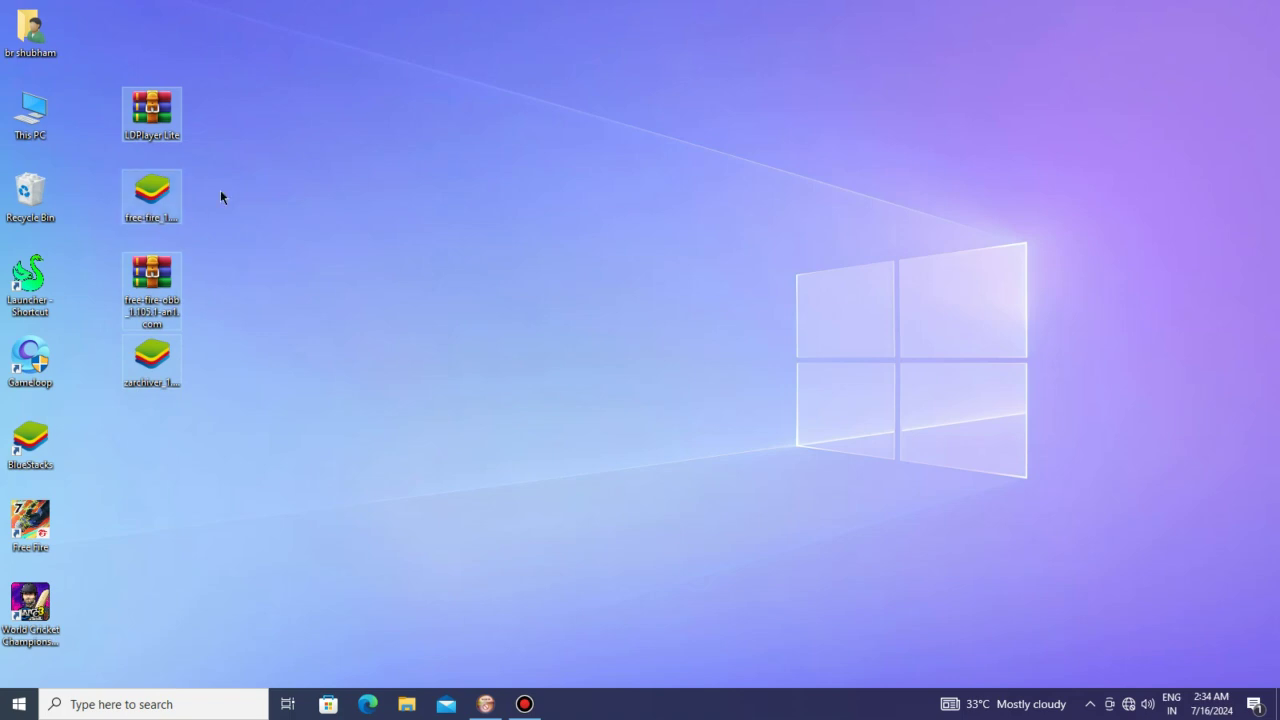
Extract the LDPlayer Lite archive onto the desktop and put the setup files back beside the other icons.
{"action": "left_click", "coordinate": [144, 133]}
{"action": "right_click", "coordinate": [148, 100]}
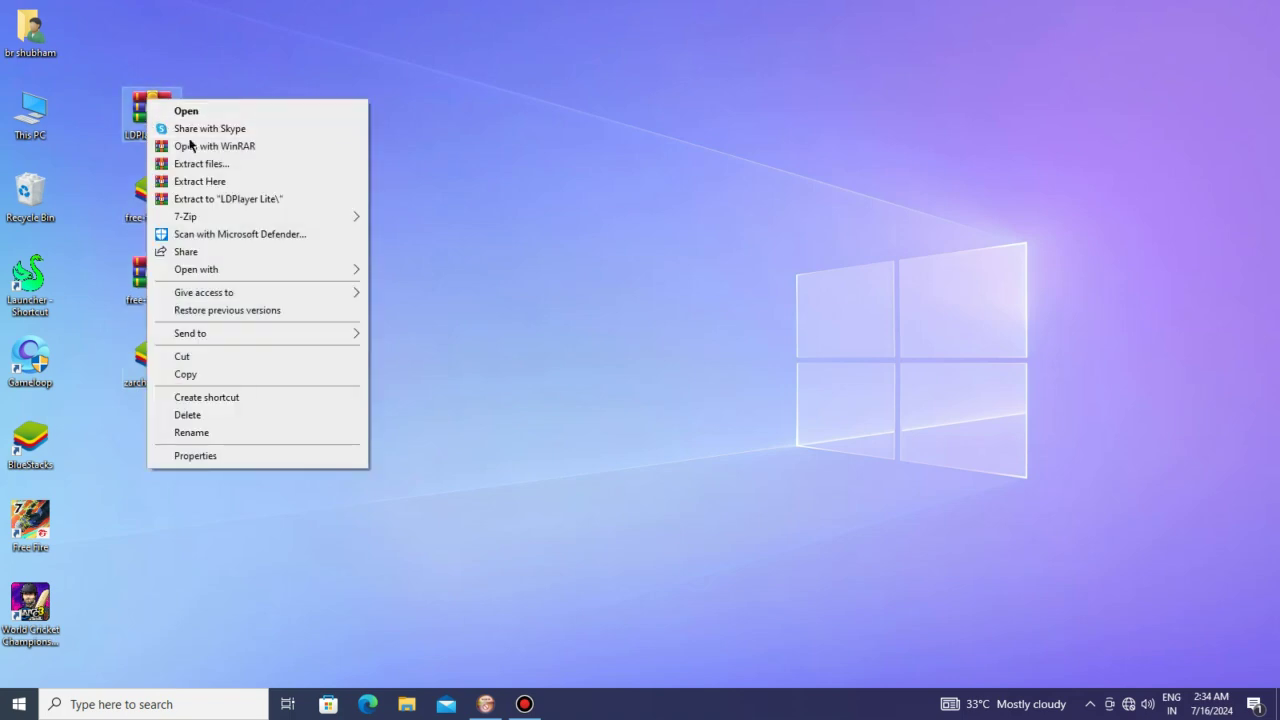
{"action": "left_click", "coordinate": [207, 182]}
{"action": "left_click_drag", "start_coordinate": [241, 171], "coordinate": [91, 360]}
{"action": "left_click", "coordinate": [221, 193]}
{"action": "left_click", "coordinate": [251, 239]}
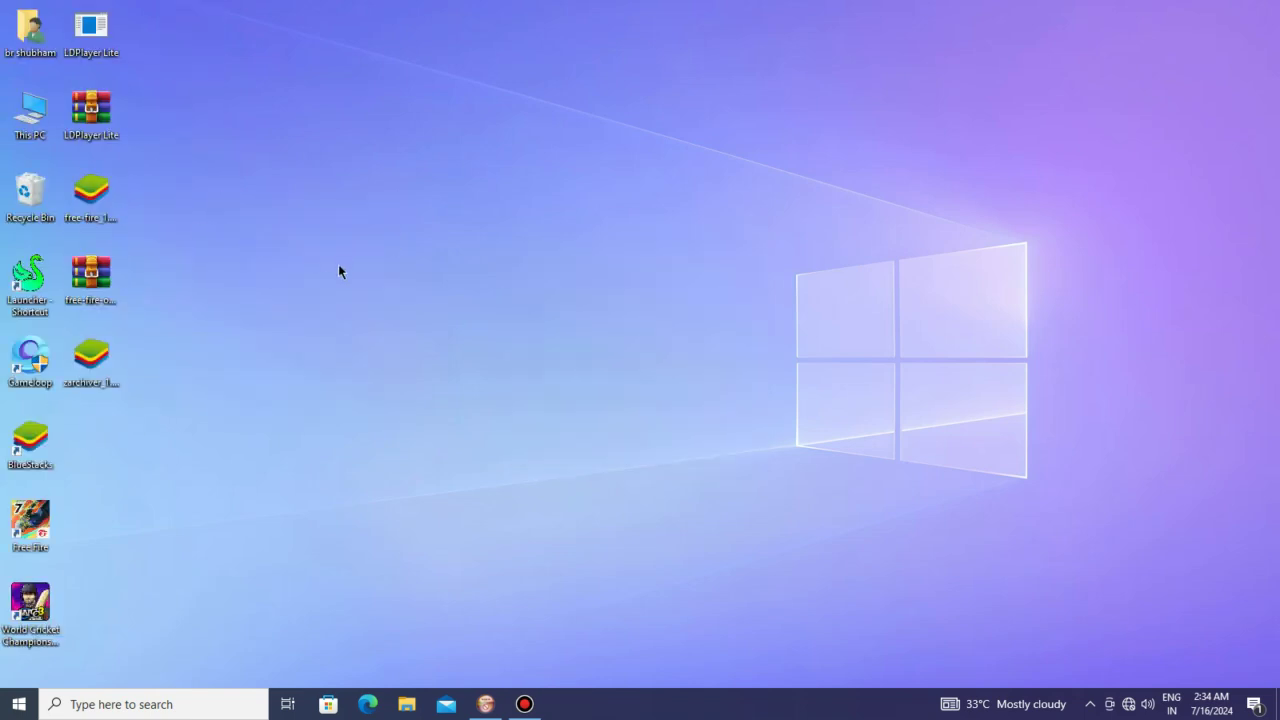
Launch the extracted LDPlayer Lite installer and put its icon back at the head of the setup files.
{"action": "left_click_drag", "start_coordinate": [98, 38], "coordinate": [338, 305]}
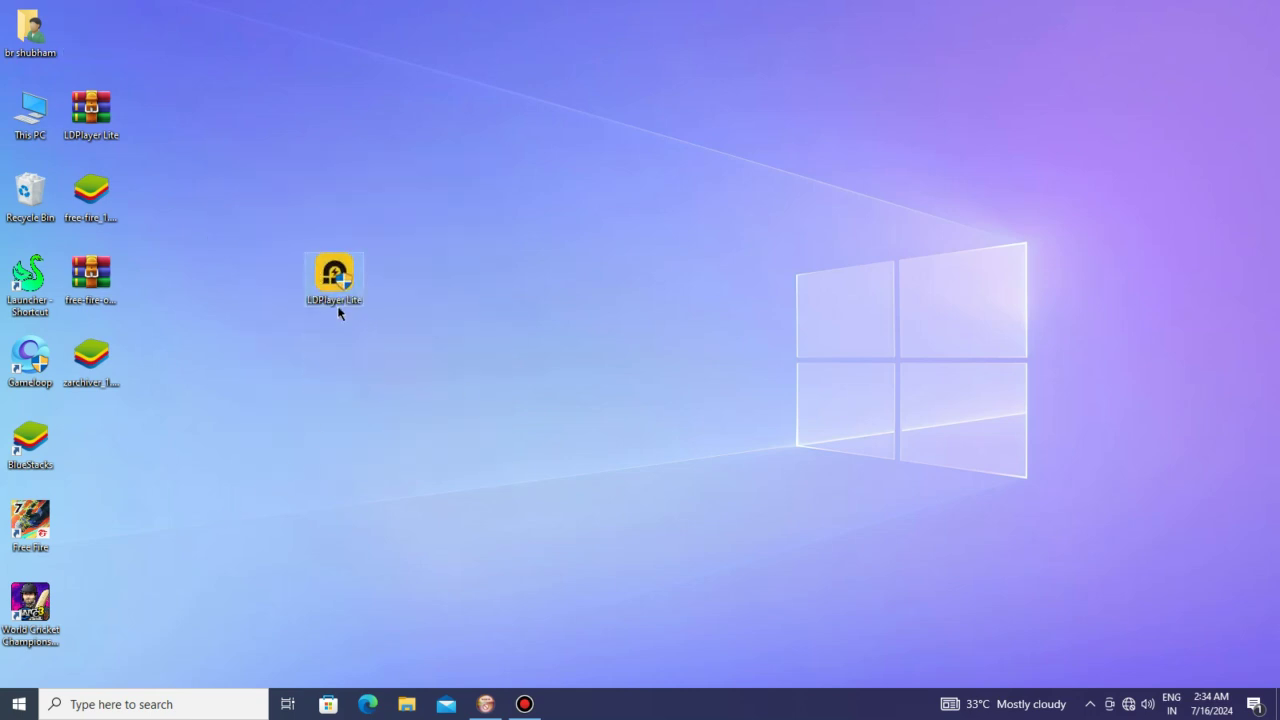
{"action": "double_click", "coordinate": [324, 271]}
{"action": "left_click_drag", "start_coordinate": [345, 286], "coordinate": [108, 45]}
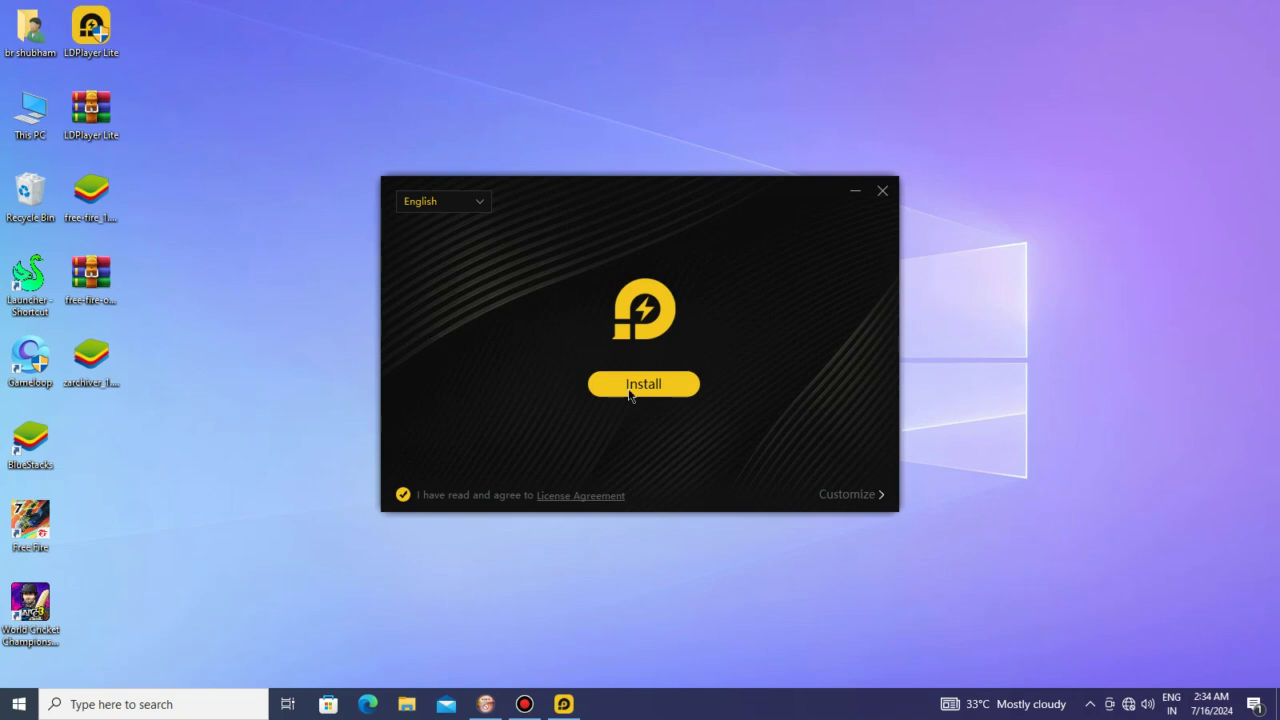
{"action": "left_click", "coordinate": [524, 704]}
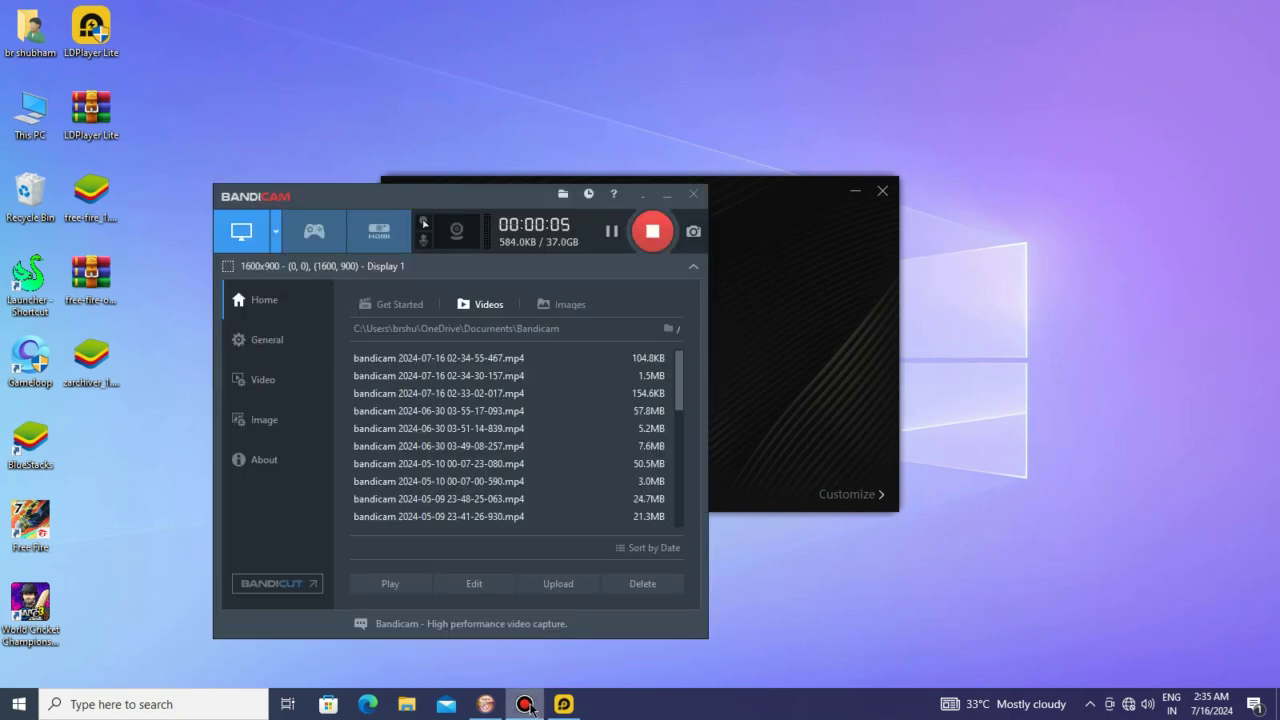
{"action": "left_click", "coordinate": [524, 704]}
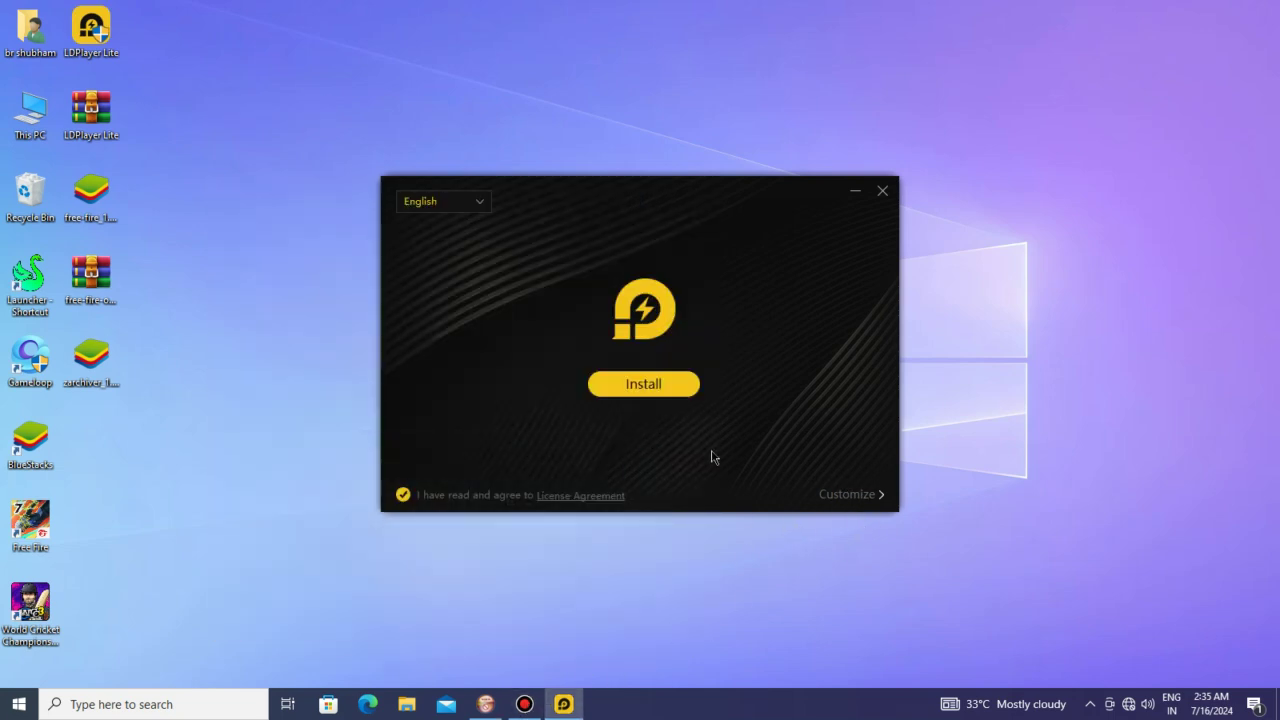
Customize the installation path to New Volume (E:) and install LDPlayer.
{"action": "left_click", "coordinate": [837, 497]}
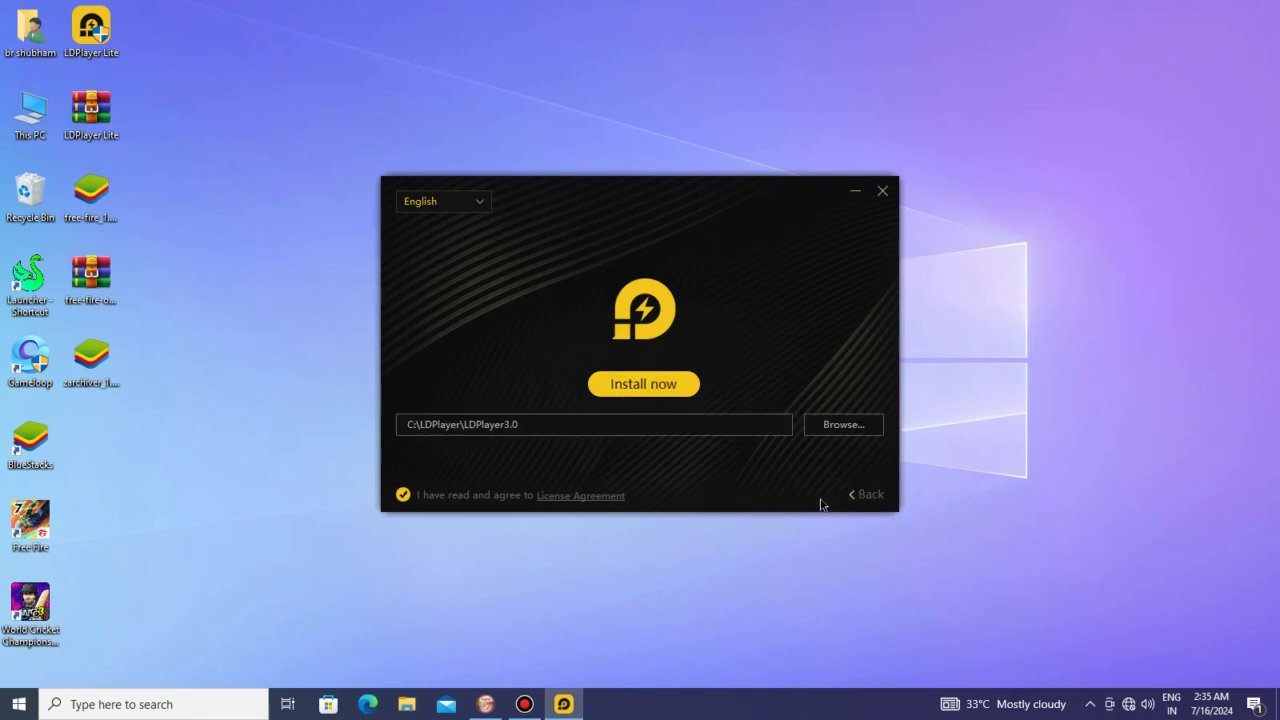
{"action": "left_click", "coordinate": [834, 430]}
{"action": "double_click", "coordinate": [570, 339]}
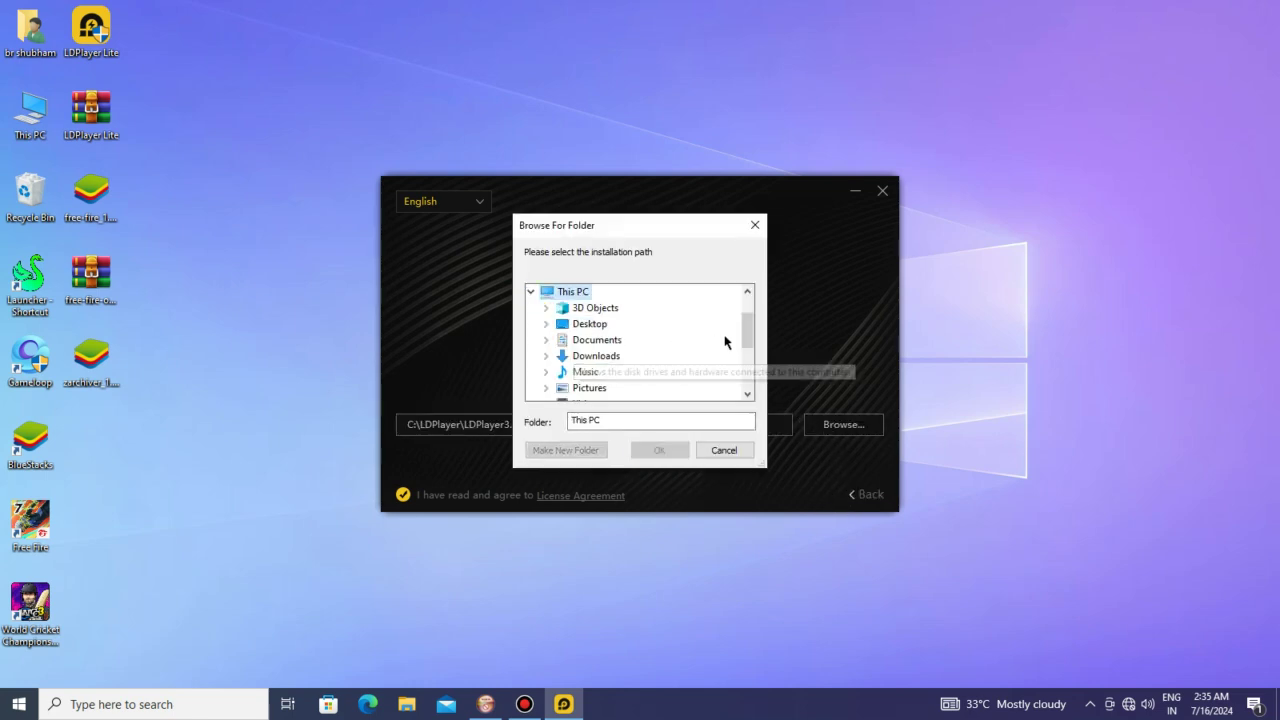
{"action": "left_click_drag", "start_coordinate": [746, 334], "coordinate": [743, 359]}
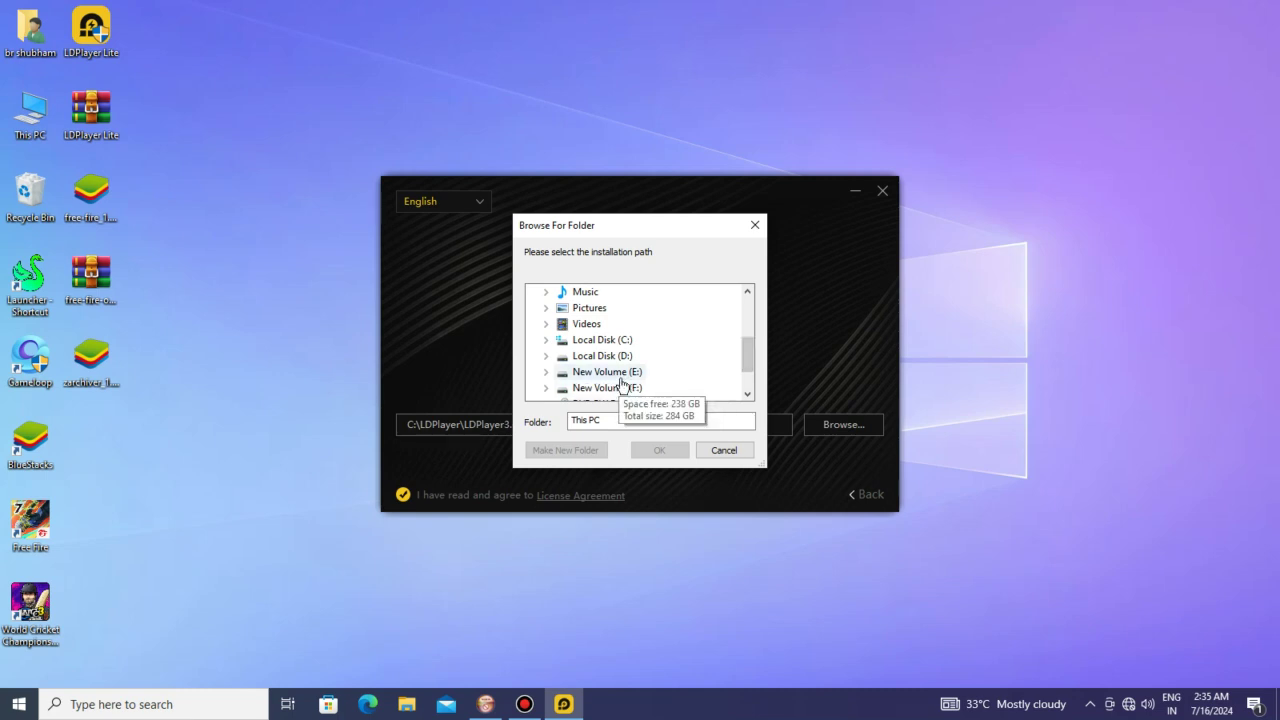
{"action": "left_click", "coordinate": [621, 377]}
{"action": "left_click", "coordinate": [659, 451]}
{"action": "left_click", "coordinate": [655, 389]}
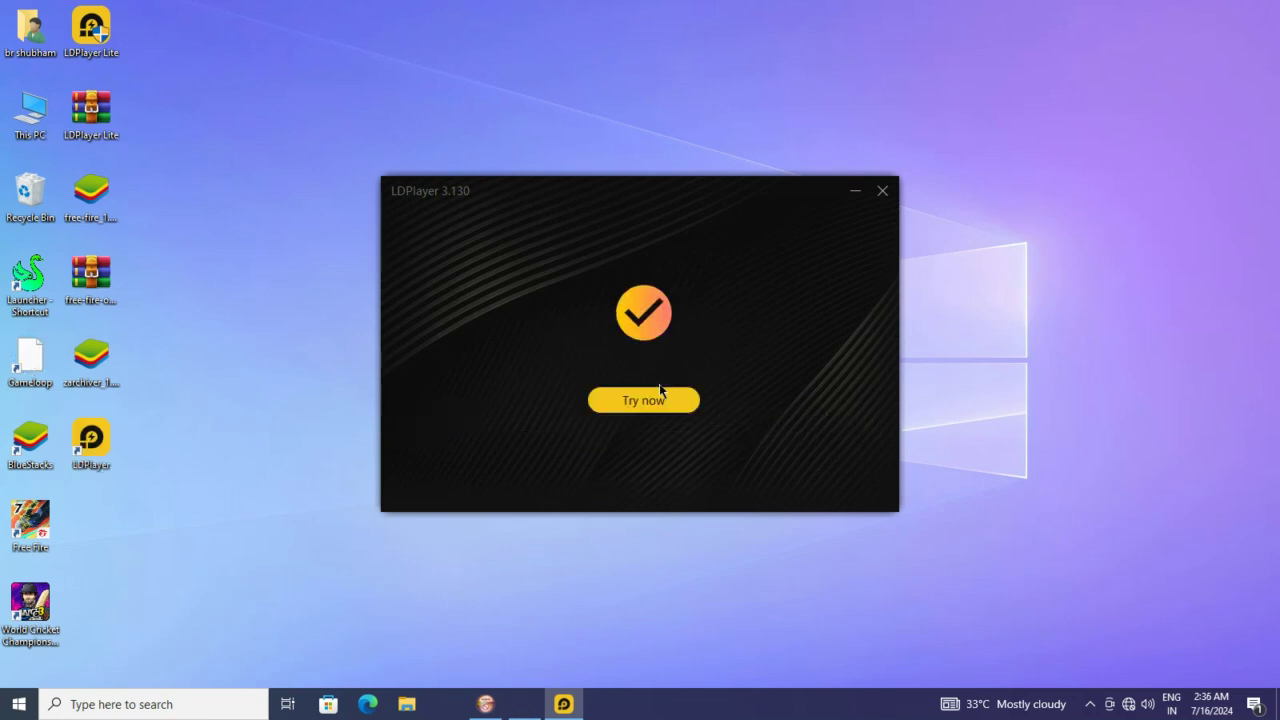
Start LDPlayer and set its resolution to 960x540 (dpi 160) and the CPU to 1 core in the advanced settings.
{"action": "left_click", "coordinate": [660, 392]}
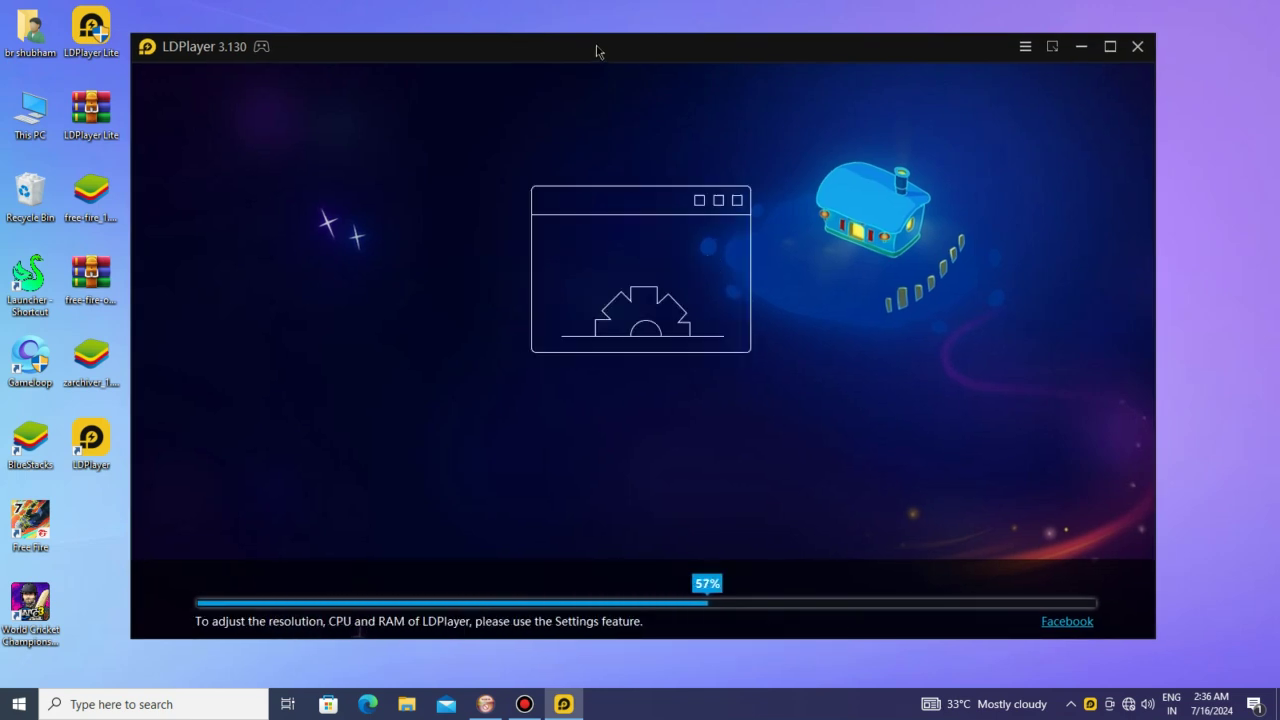
{"action": "right_click", "coordinate": [1104, 150]}
{"action": "left_click", "coordinate": [1195, 206]}
{"action": "left_click", "coordinate": [1025, 46]}
{"action": "left_click", "coordinate": [1030, 82]}
{"action": "left_click", "coordinate": [642, 264]}
{"action": "left_click", "coordinate": [711, 315]}
{"action": "left_click", "coordinate": [680, 337]}
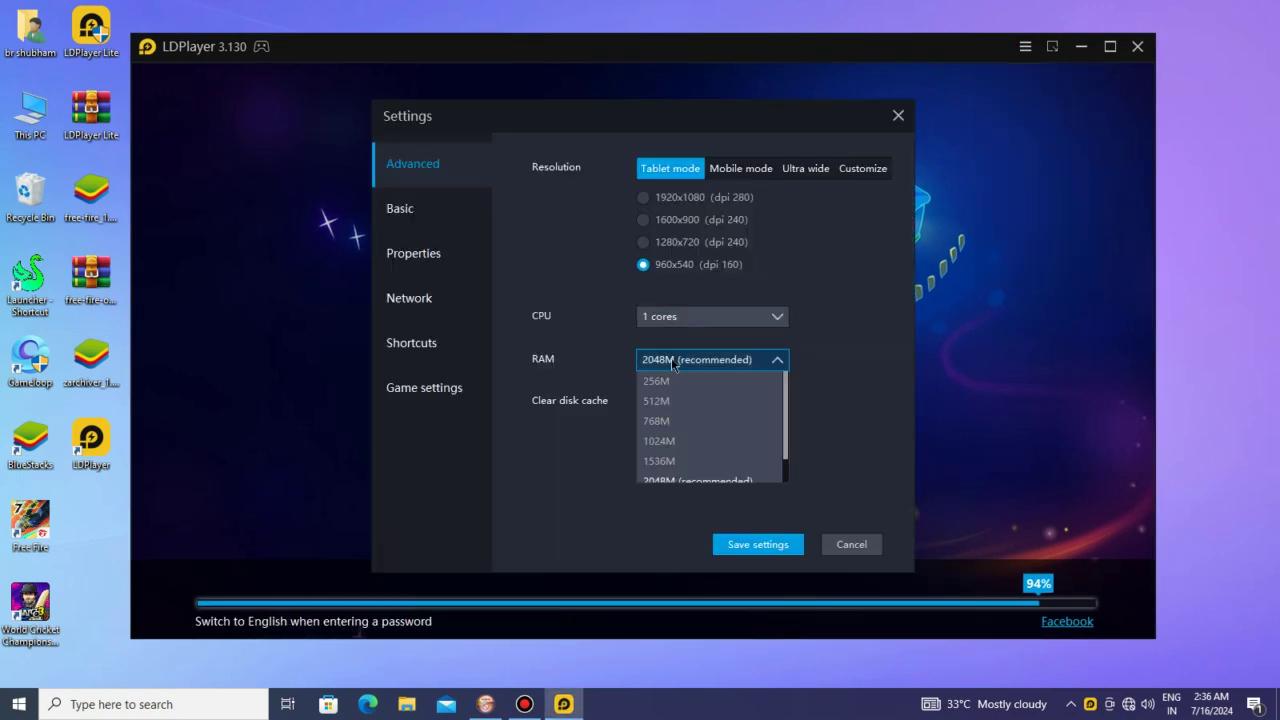
Choose the High frame rate (120 FPS) model in the device properties and save the emulator settings.
{"action": "left_click", "coordinate": [422, 214]}
{"action": "left_click", "coordinate": [416, 256]}
{"action": "left_click", "coordinate": [711, 370]}
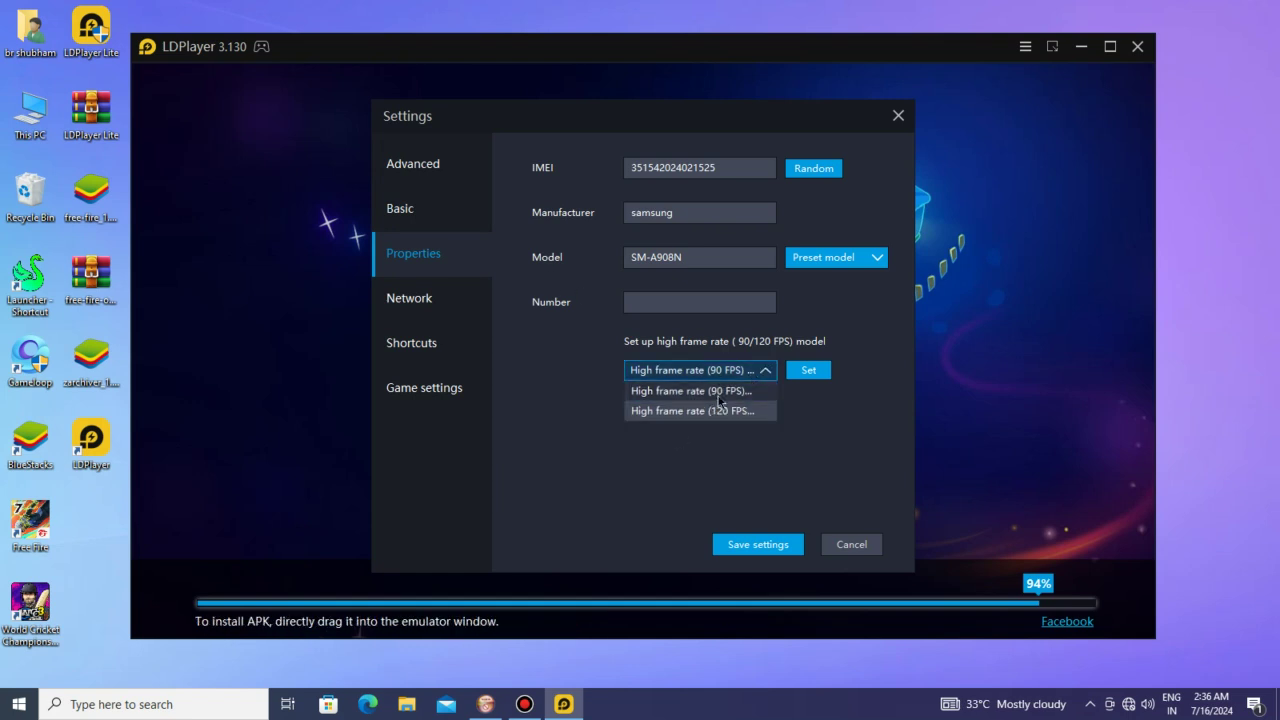
{"action": "left_click", "coordinate": [718, 408]}
{"action": "left_click", "coordinate": [420, 298]}
{"action": "left_click", "coordinate": [757, 544]}
{"action": "left_click", "coordinate": [751, 393]}
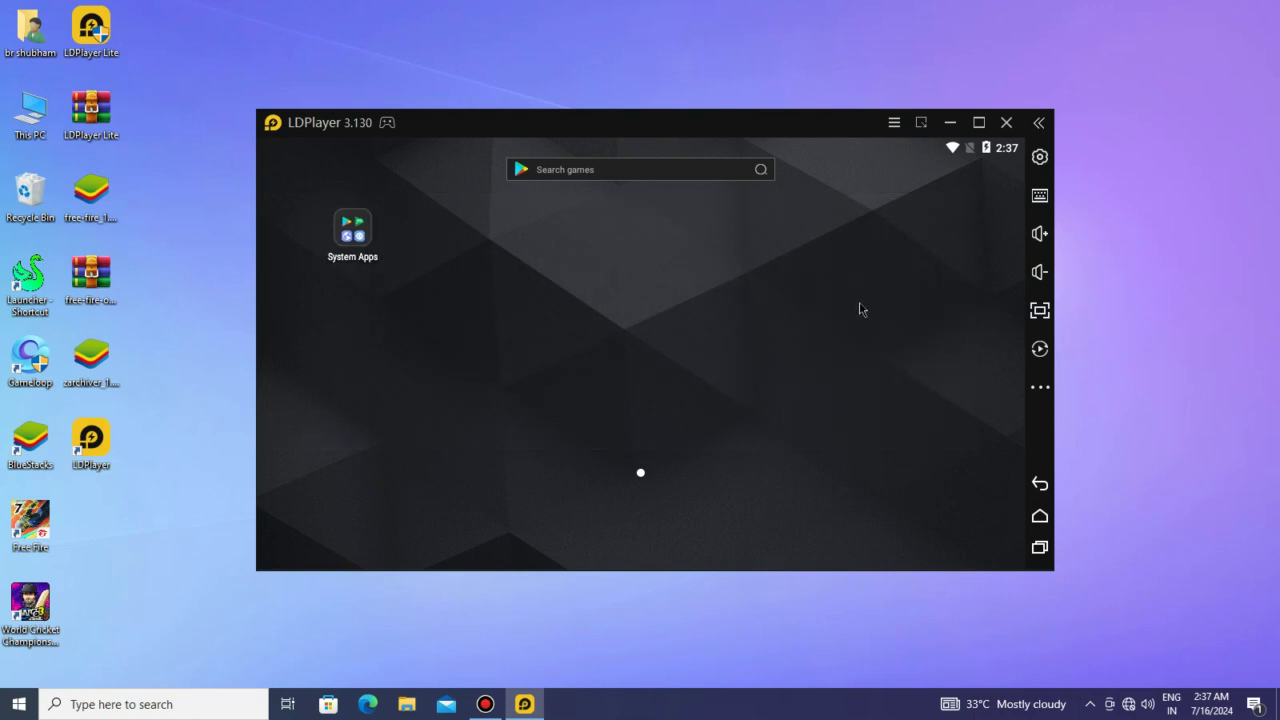
Look through the emulator's System Apps folder and view the Android Settings app.
{"action": "left_click", "coordinate": [349, 230]}
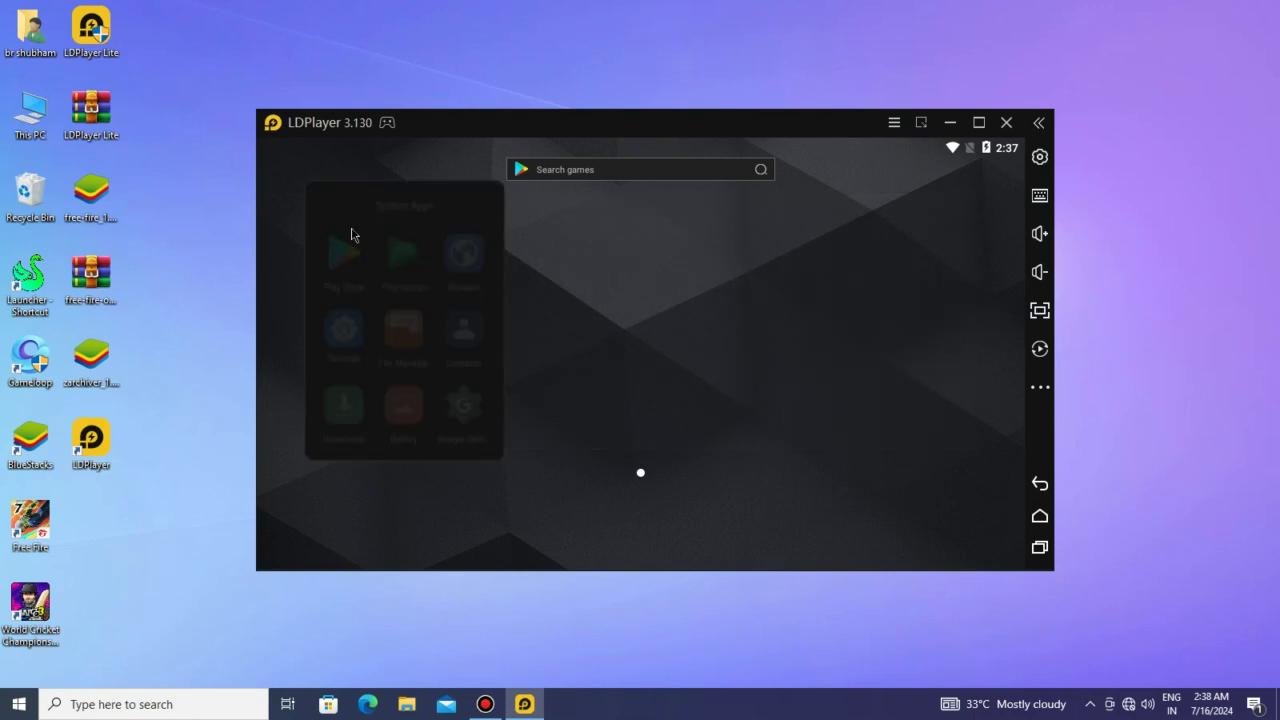
{"action": "left_click", "coordinate": [636, 259]}
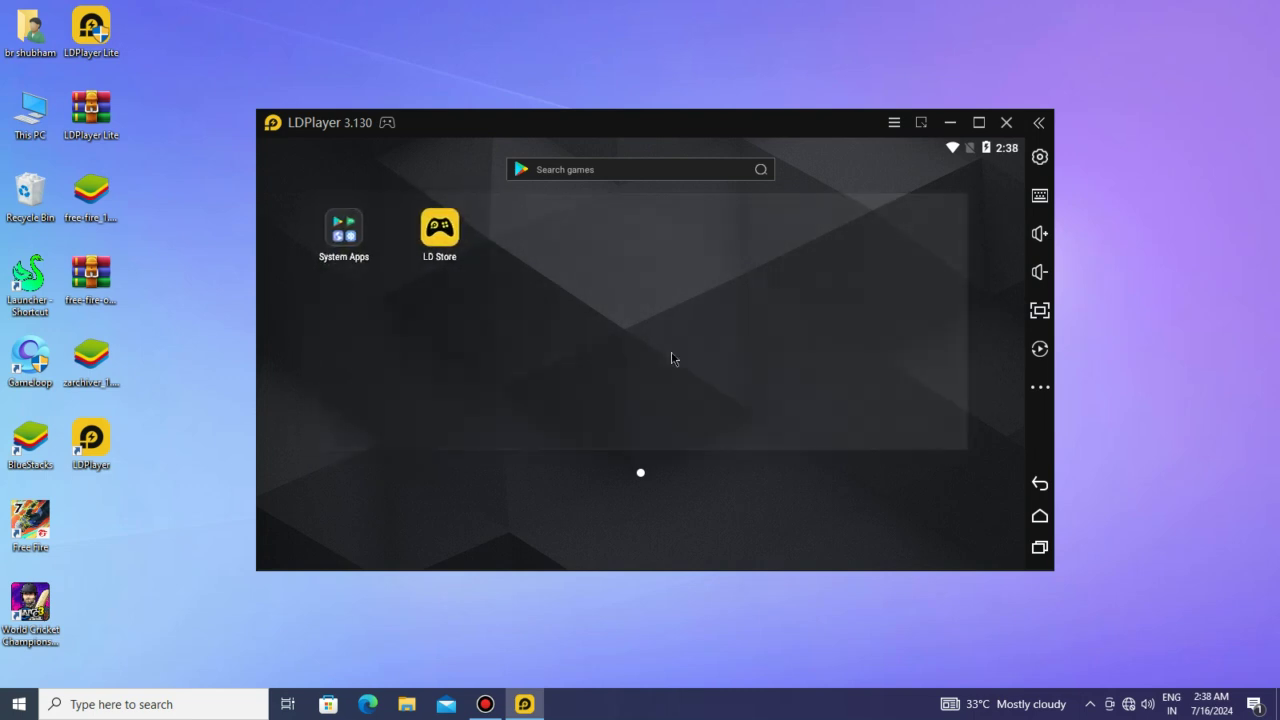
{"action": "left_click", "coordinate": [352, 236]}
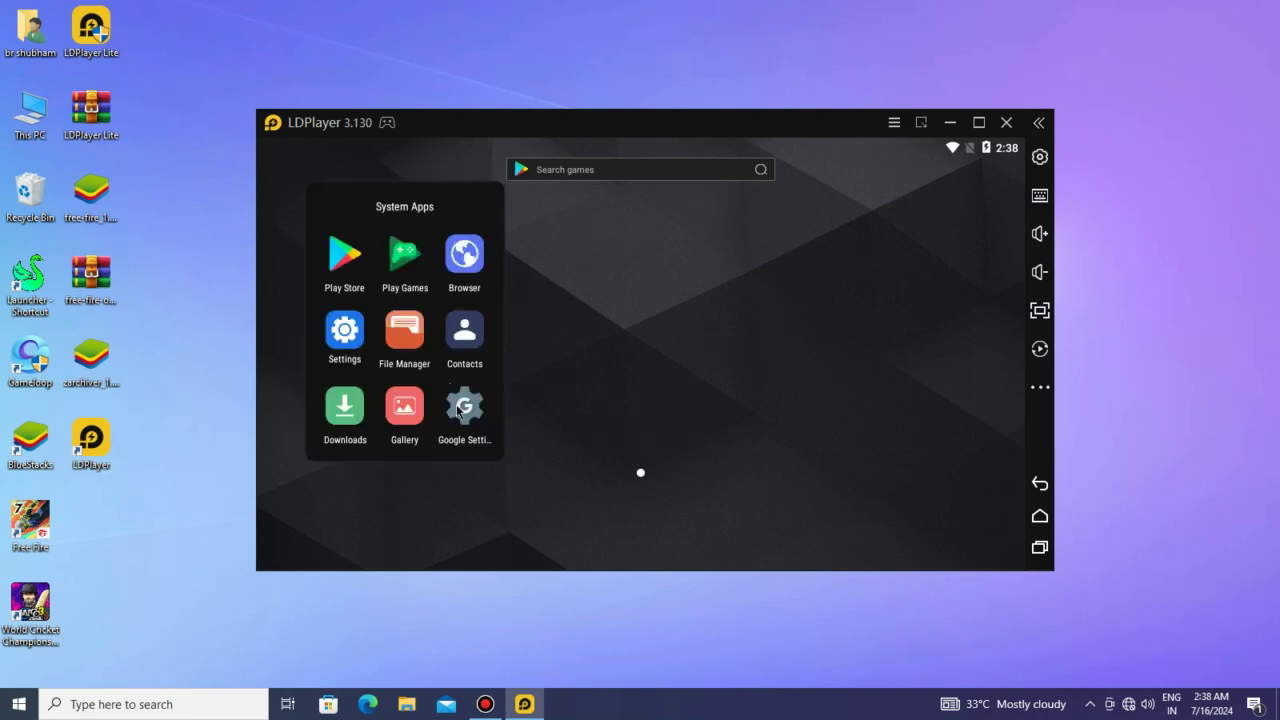
{"action": "left_click", "coordinate": [692, 420]}
{"action": "left_click", "coordinate": [364, 241]}
{"action": "left_click", "coordinate": [356, 338]}
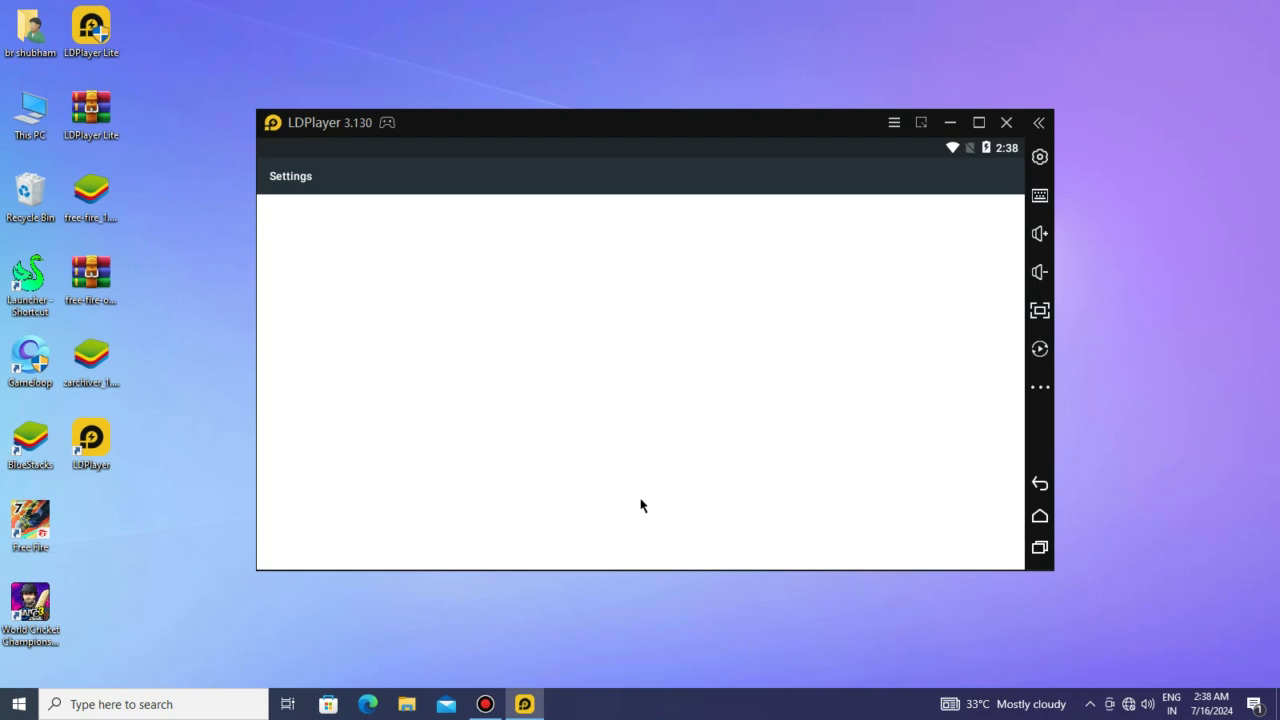
{"action": "left_click_drag", "start_coordinate": [550, 196], "coordinate": [540, 568]}
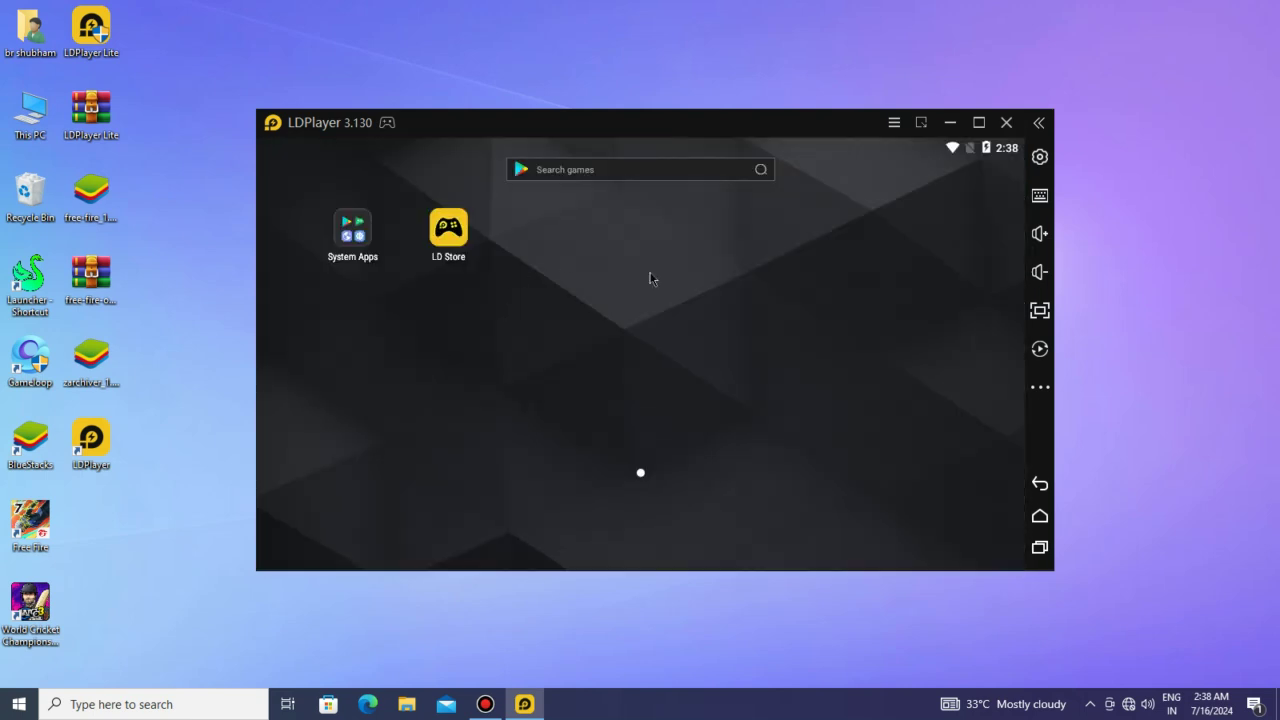
{"action": "left_click_drag", "start_coordinate": [476, 403], "coordinate": [903, 482]}
{"action": "left_click_drag", "start_coordinate": [780, 436], "coordinate": [484, 332]}
Install the Free Fire and ZArchiver APK files from the desktop in LDPlayer.
{"action": "left_click", "coordinate": [90, 210]}
{"action": "left_click_drag", "start_coordinate": [92, 218], "coordinate": [343, 352]}
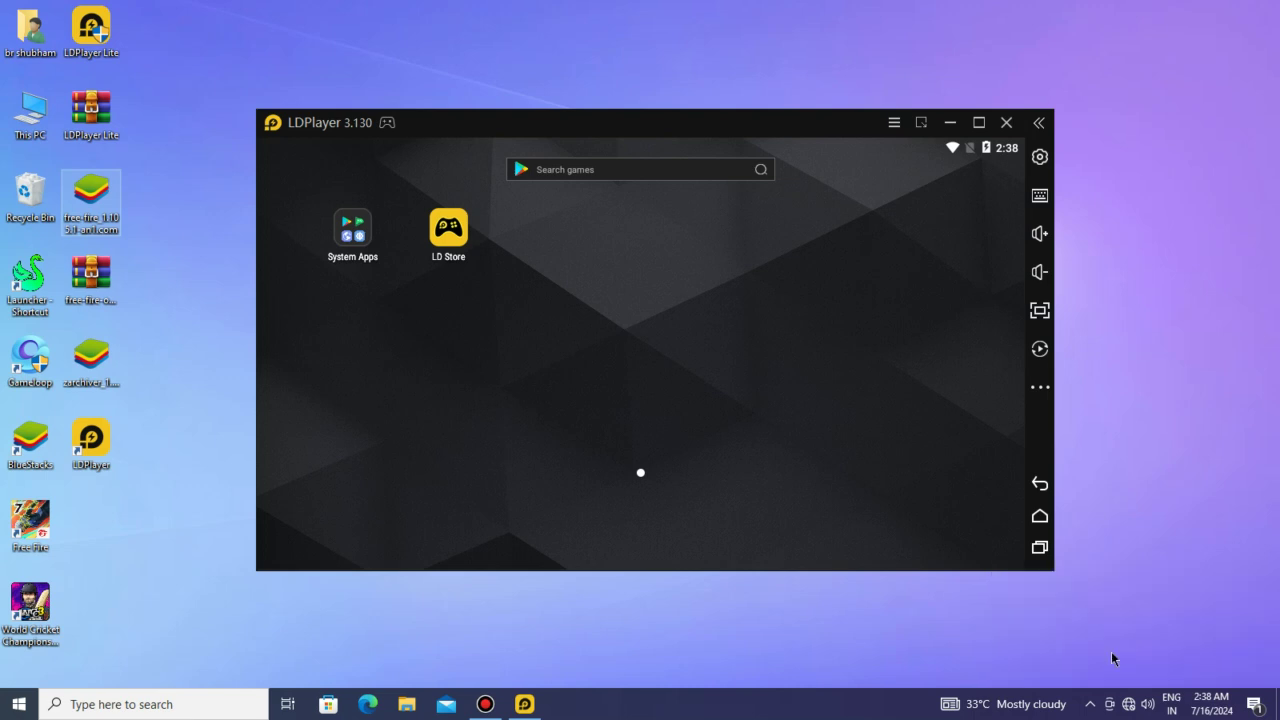
{"action": "left_click", "coordinate": [643, 265]}
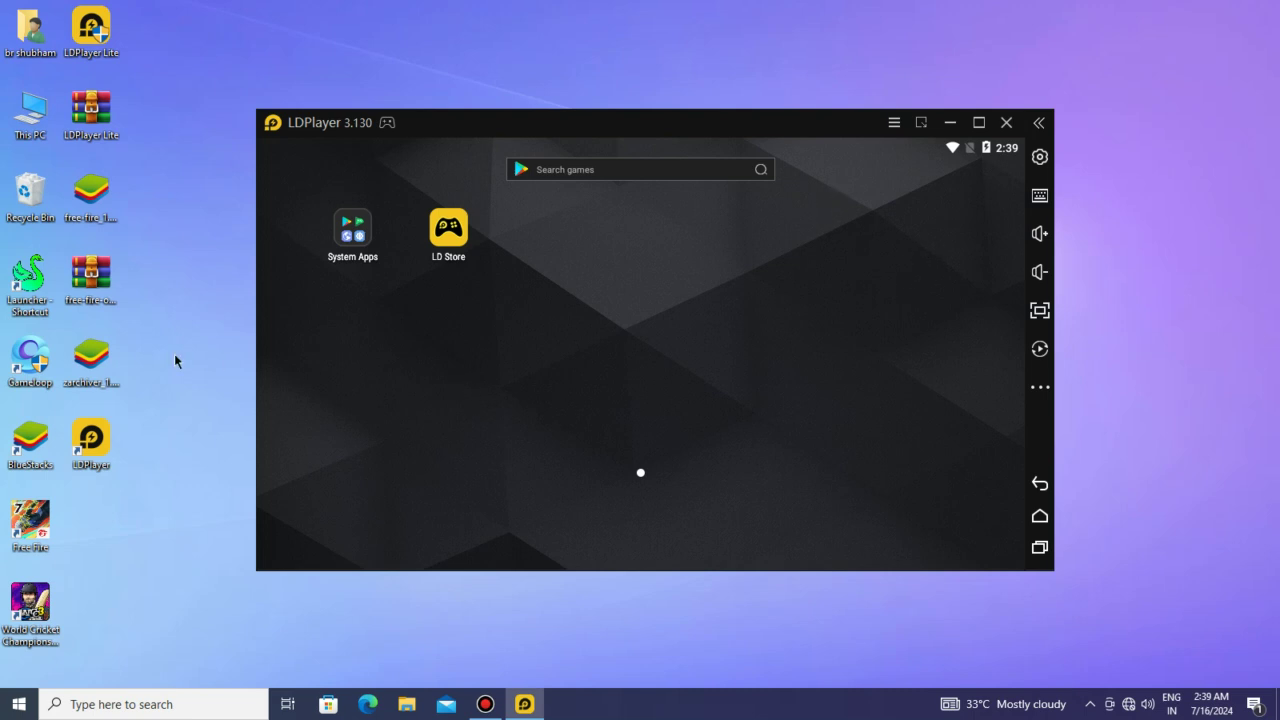
{"action": "left_click_drag", "start_coordinate": [99, 360], "coordinate": [361, 369]}
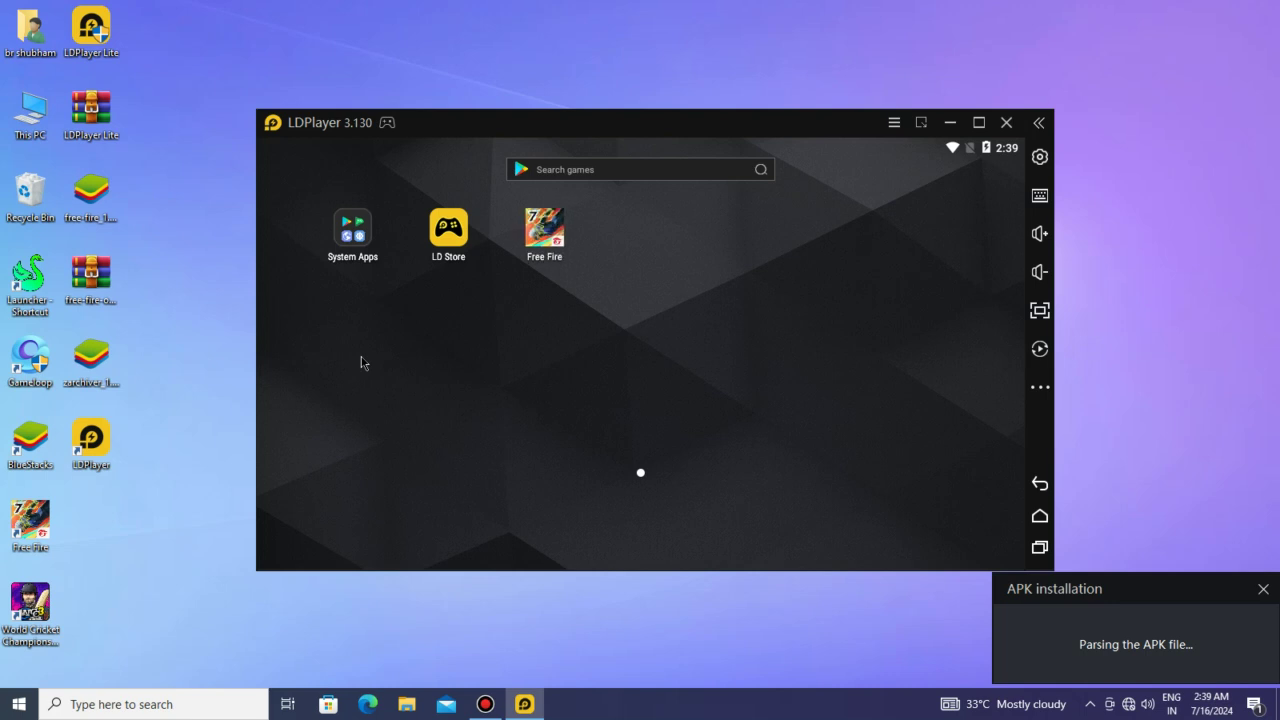
Open Free Fire in the emulator and confirm the keymap tip.
{"action": "left_click", "coordinate": [556, 236]}
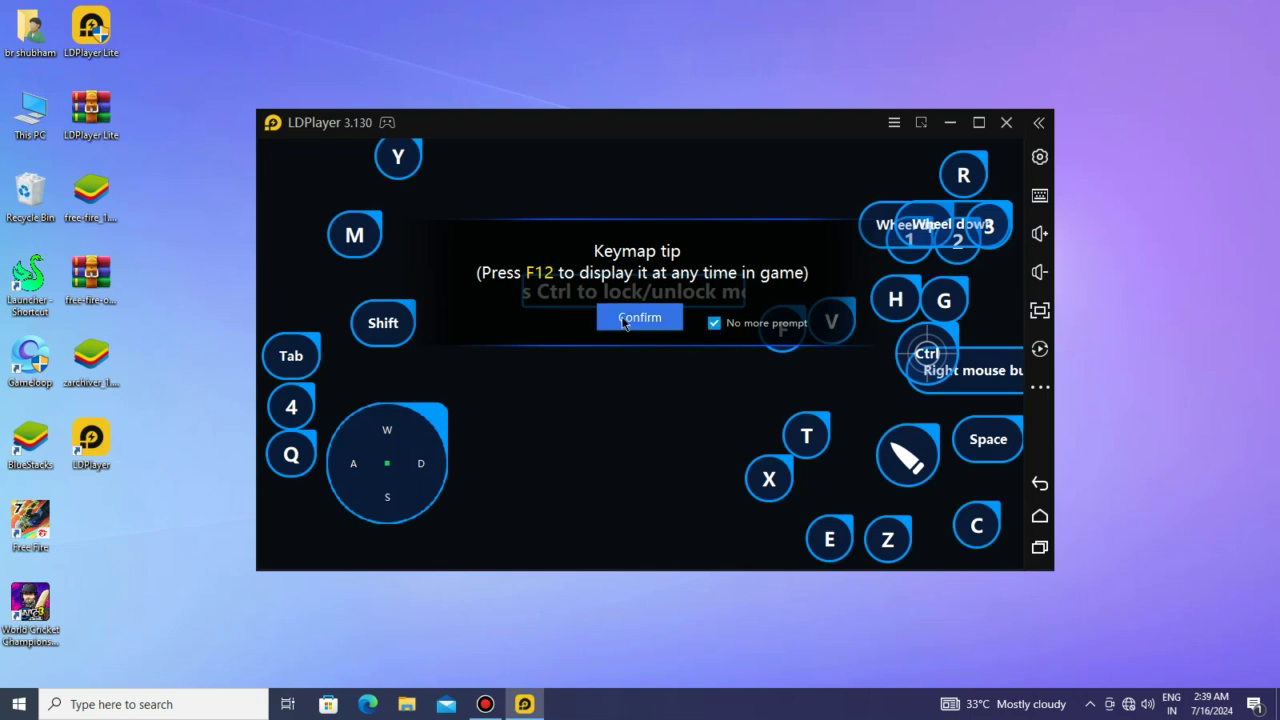
{"action": "left_click", "coordinate": [636, 318]}
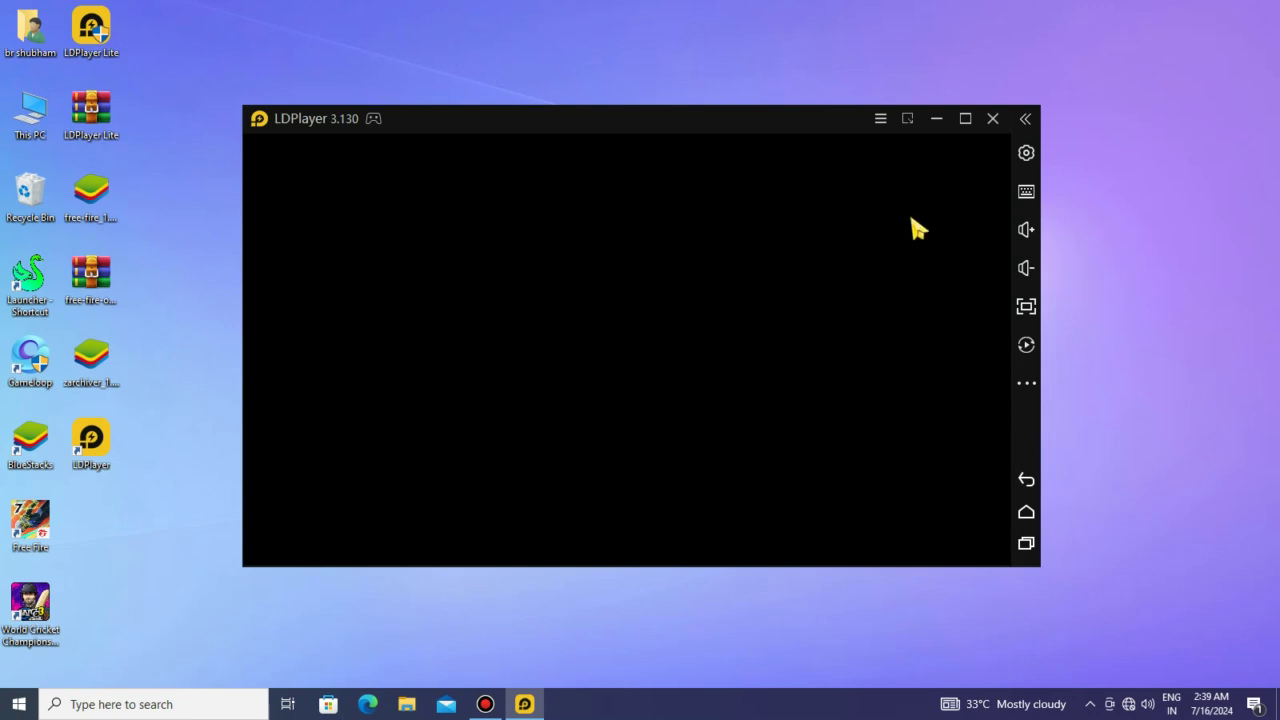
Open the emulator's PC shared folder from the Shared folder dialog and return to the emulator window.
{"action": "left_click", "coordinate": [1026, 388]}
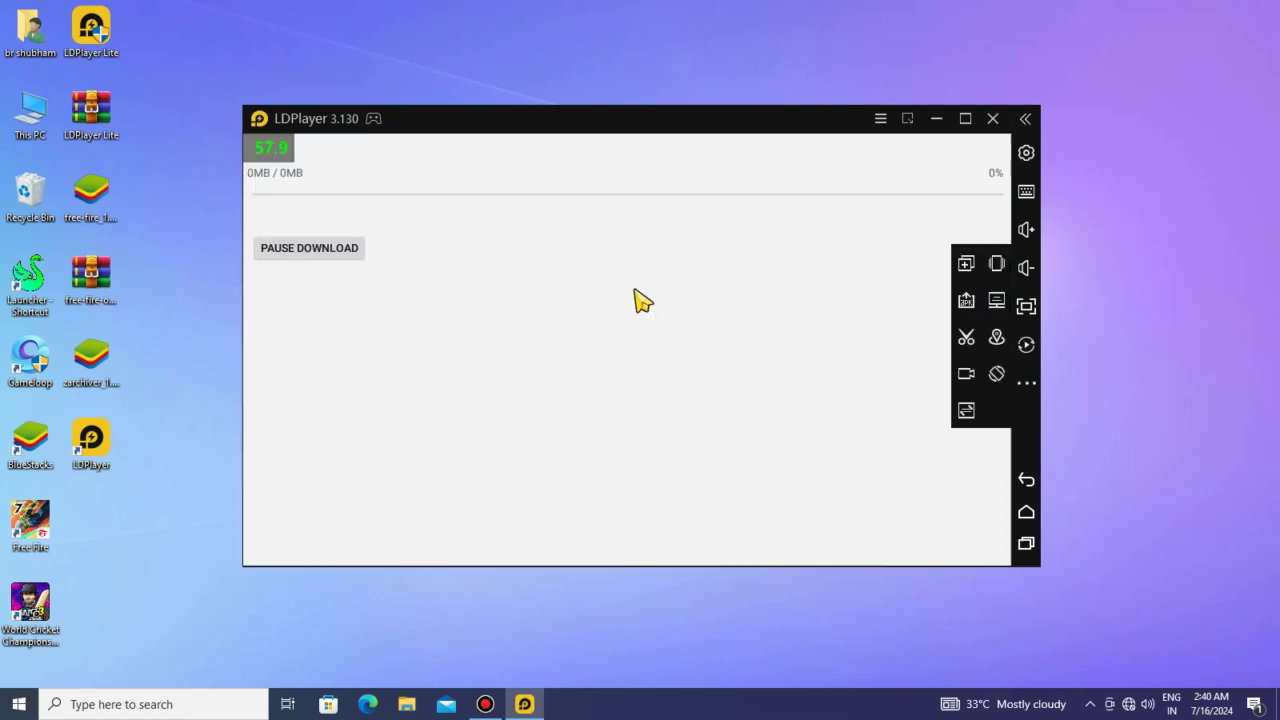
{"action": "left_click", "coordinate": [996, 300]}
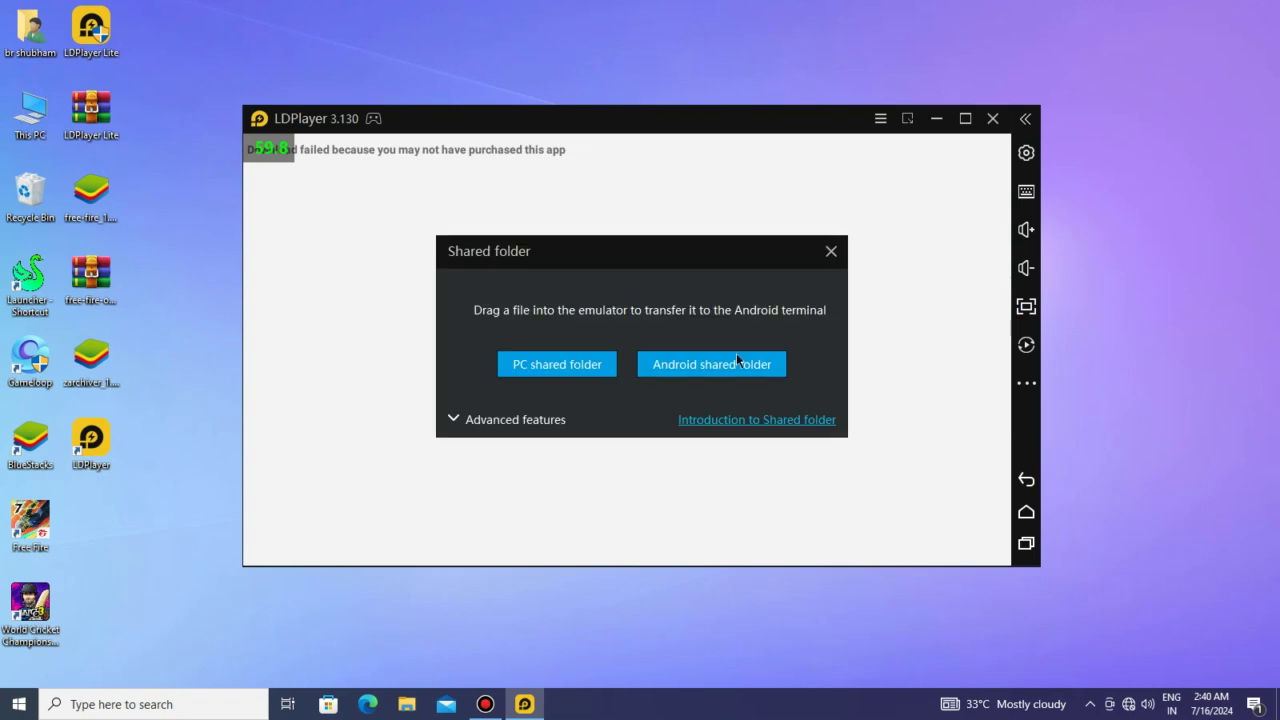
{"action": "left_click", "coordinate": [590, 362]}
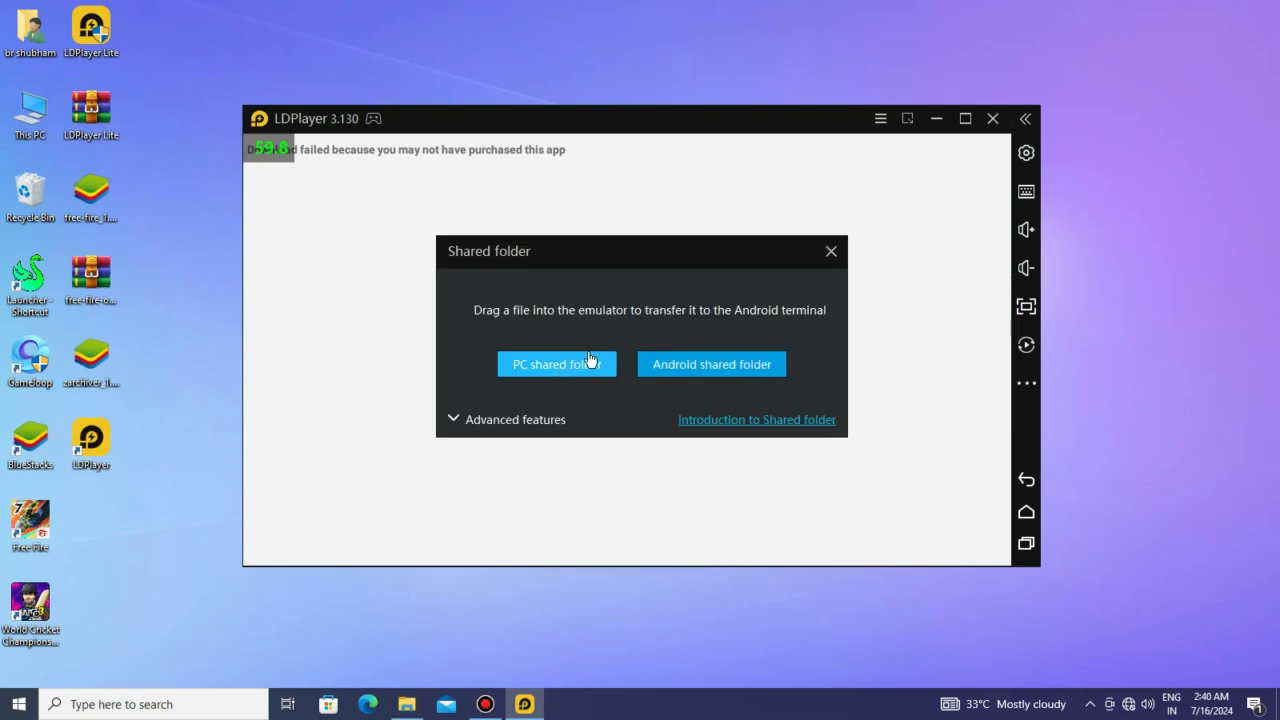
{"action": "right_click", "coordinate": [90, 287]}
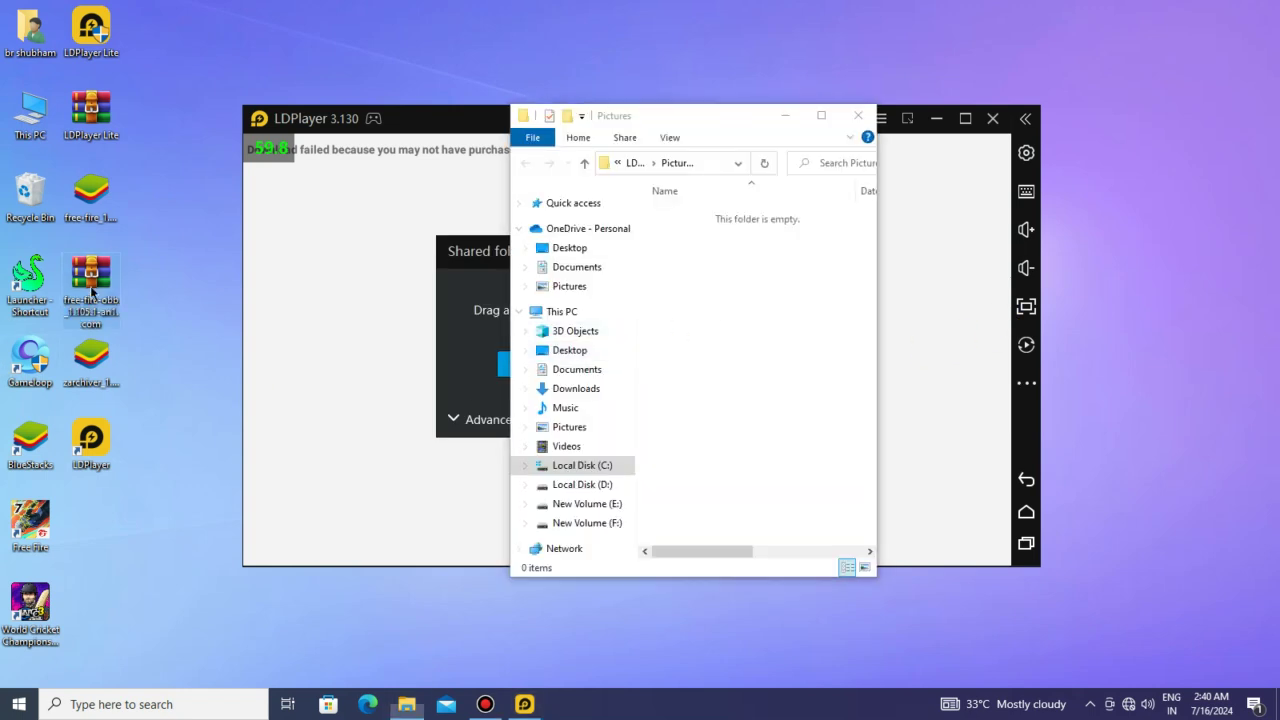
{"action": "left_click", "coordinate": [397, 124]}
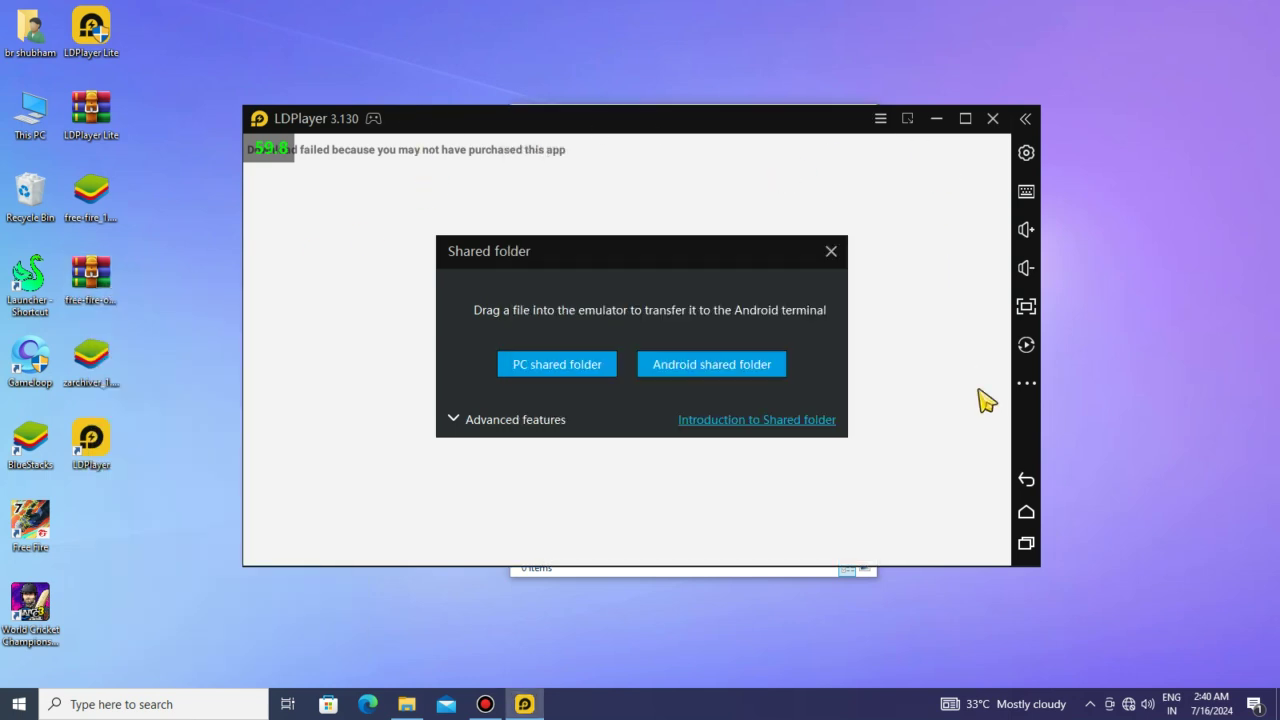
Close the Shared folder dialog and clear the emulator's recent apps, returning to the home screen.
{"action": "left_click", "coordinate": [830, 251]}
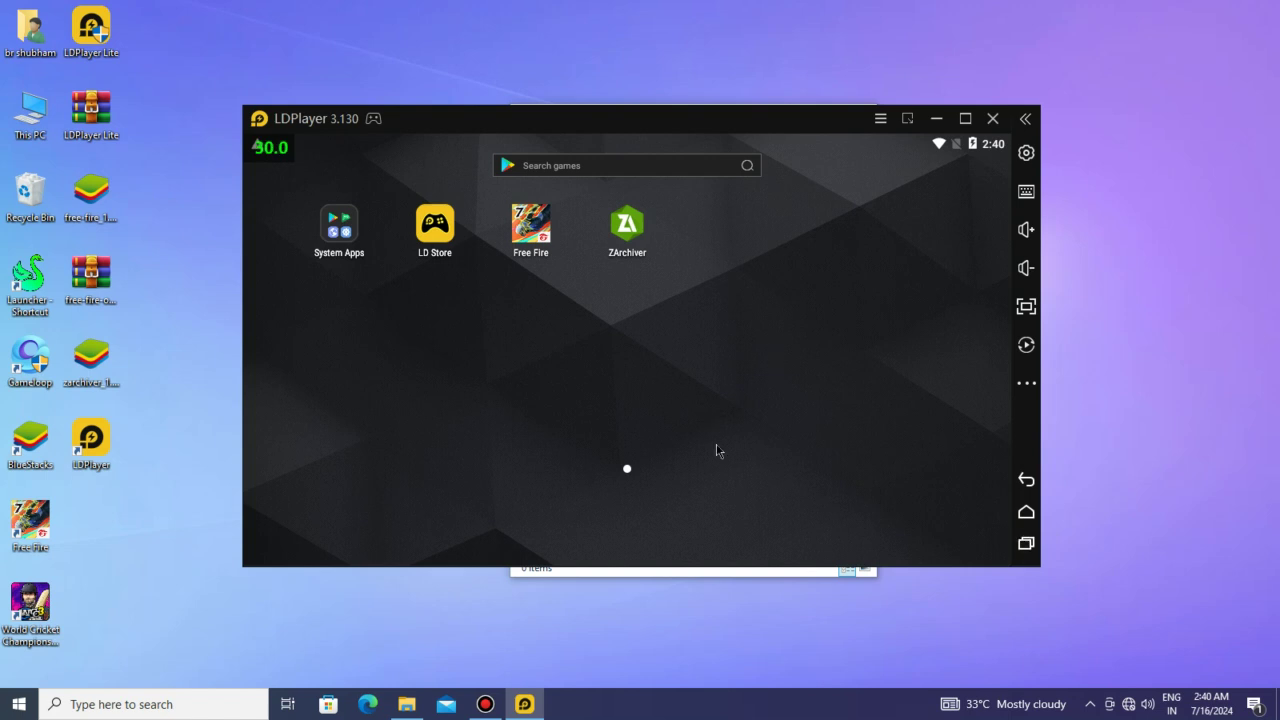
{"action": "left_click", "coordinate": [1026, 541]}
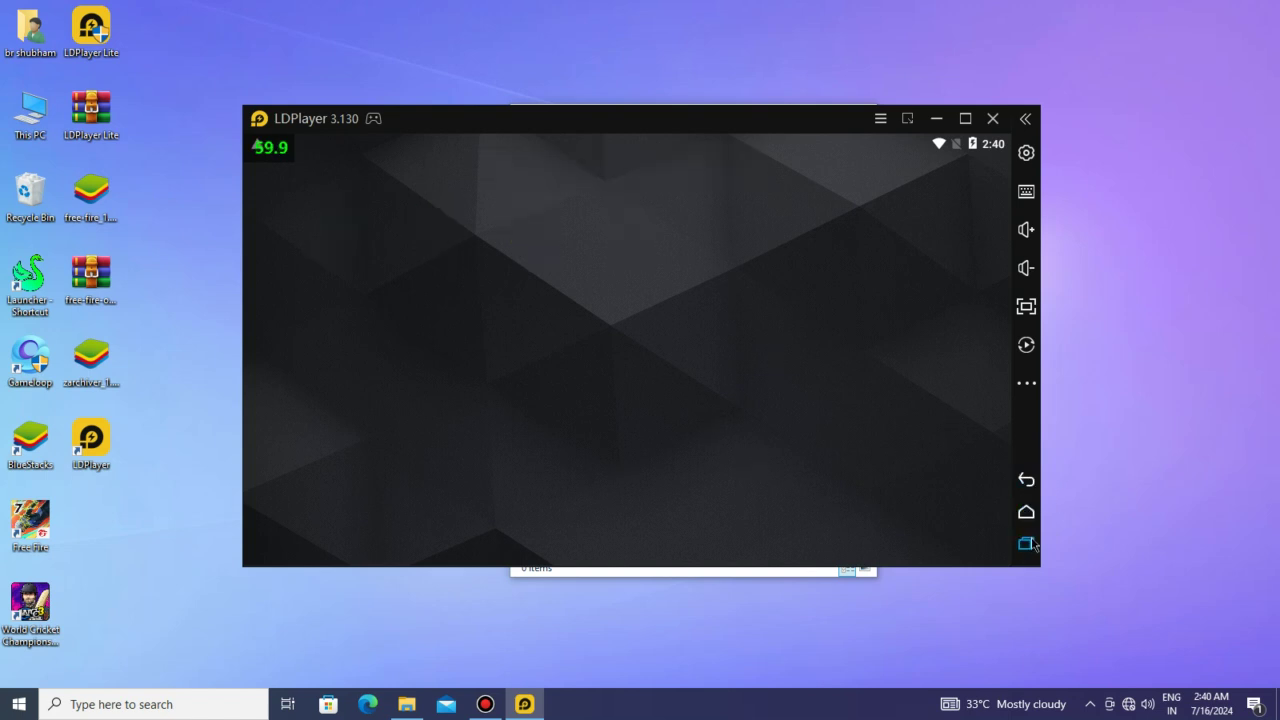
{"action": "left_click", "coordinate": [862, 512]}
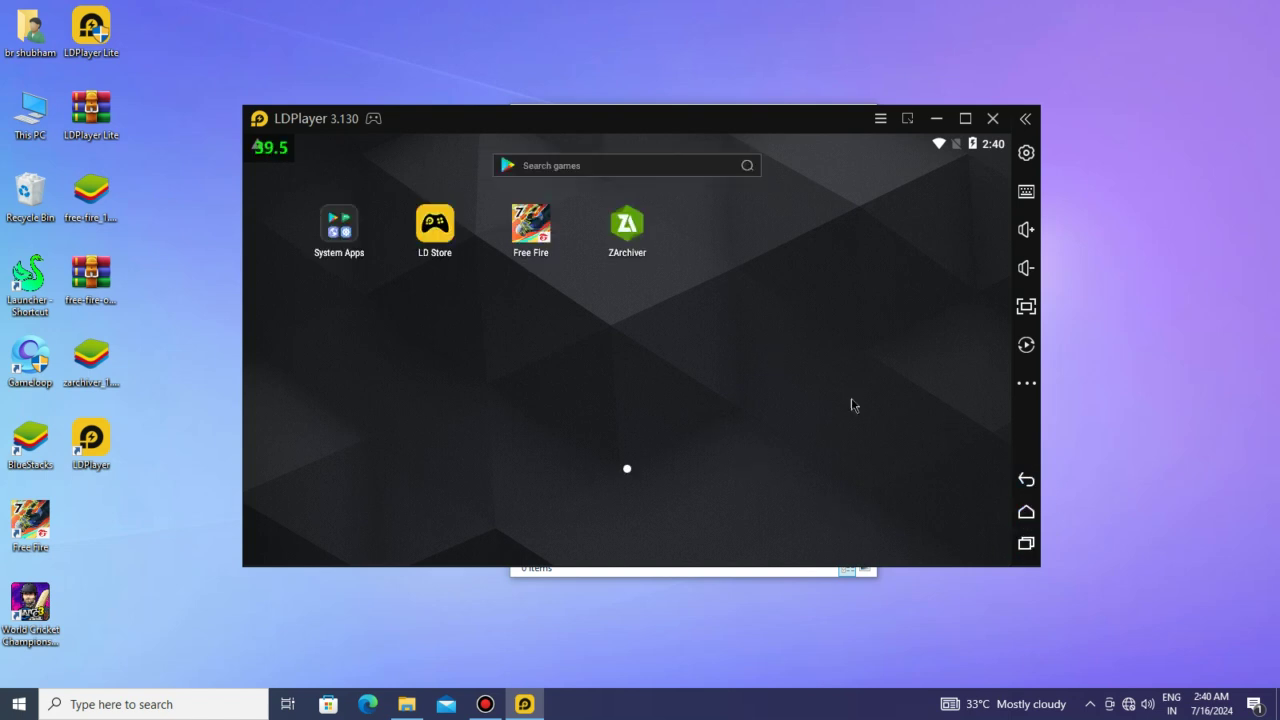
Extract the free-fire-obb_1.105.1-an1.com archive onto the desktop and place the shared Pictures folder window beside the emulator.
{"action": "left_click", "coordinate": [663, 572]}
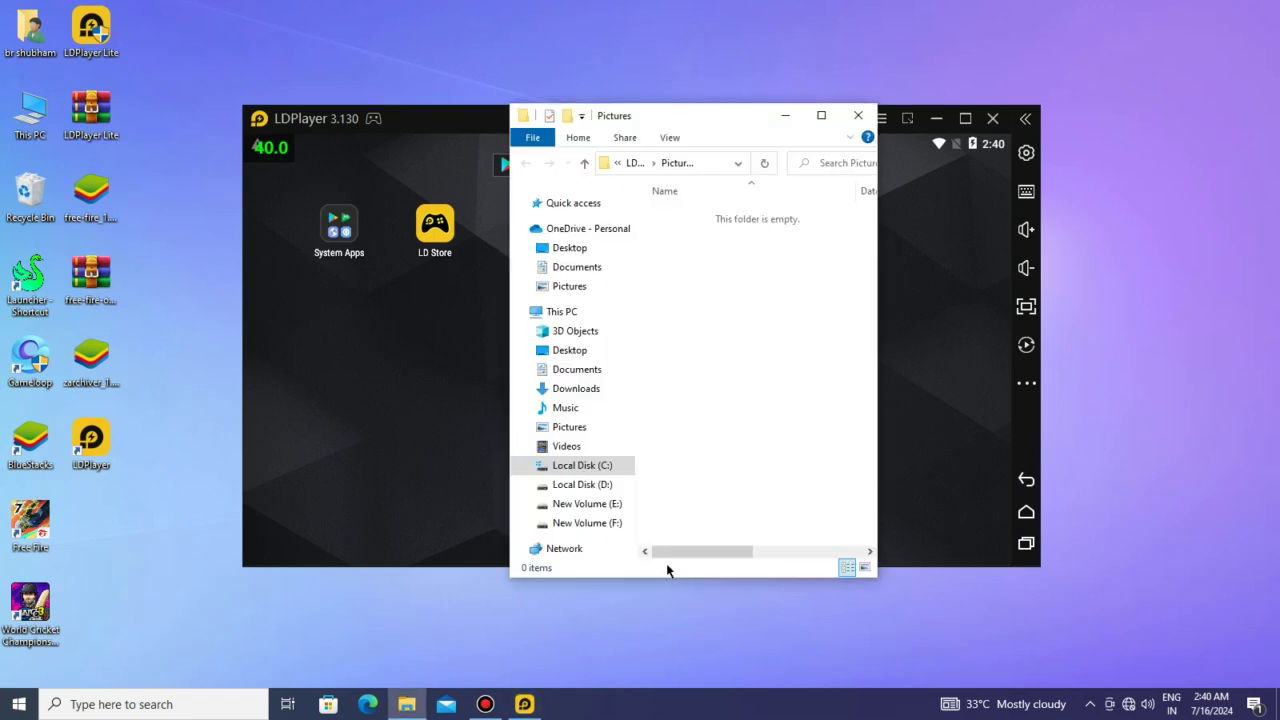
{"action": "left_click", "coordinate": [95, 284]}
{"action": "right_click", "coordinate": [112, 278]}
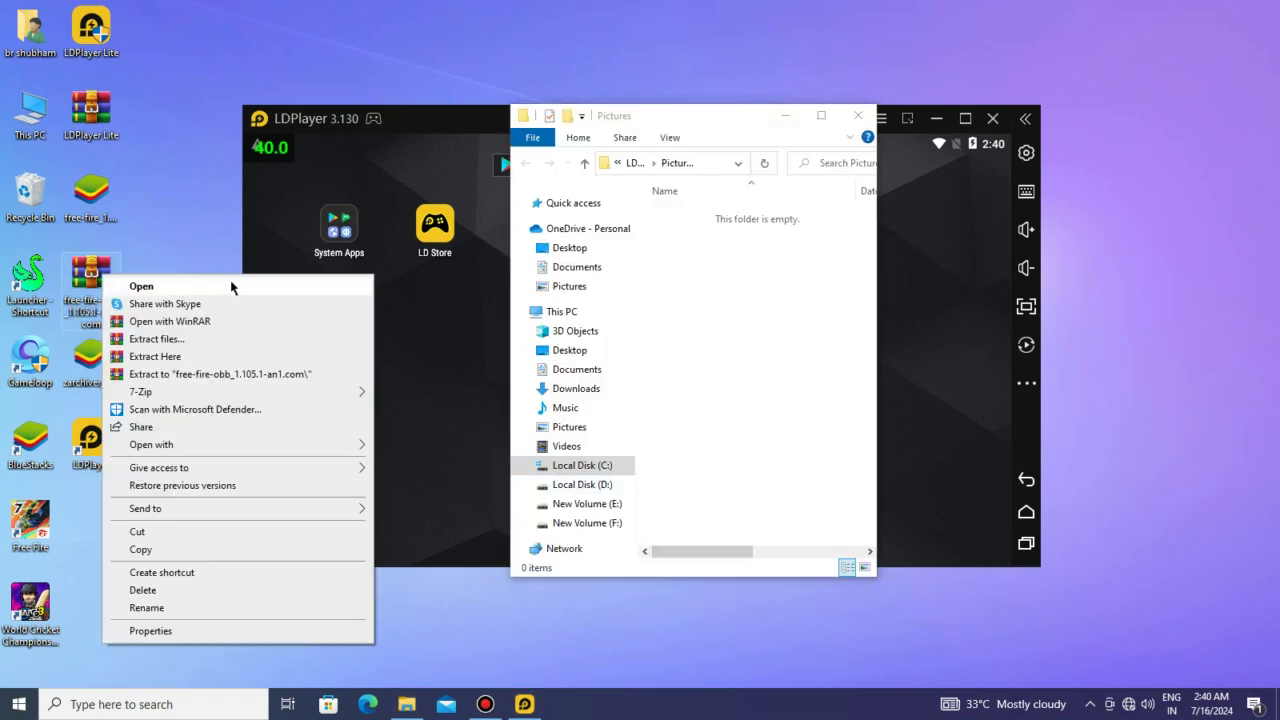
{"action": "left_click", "coordinate": [166, 357]}
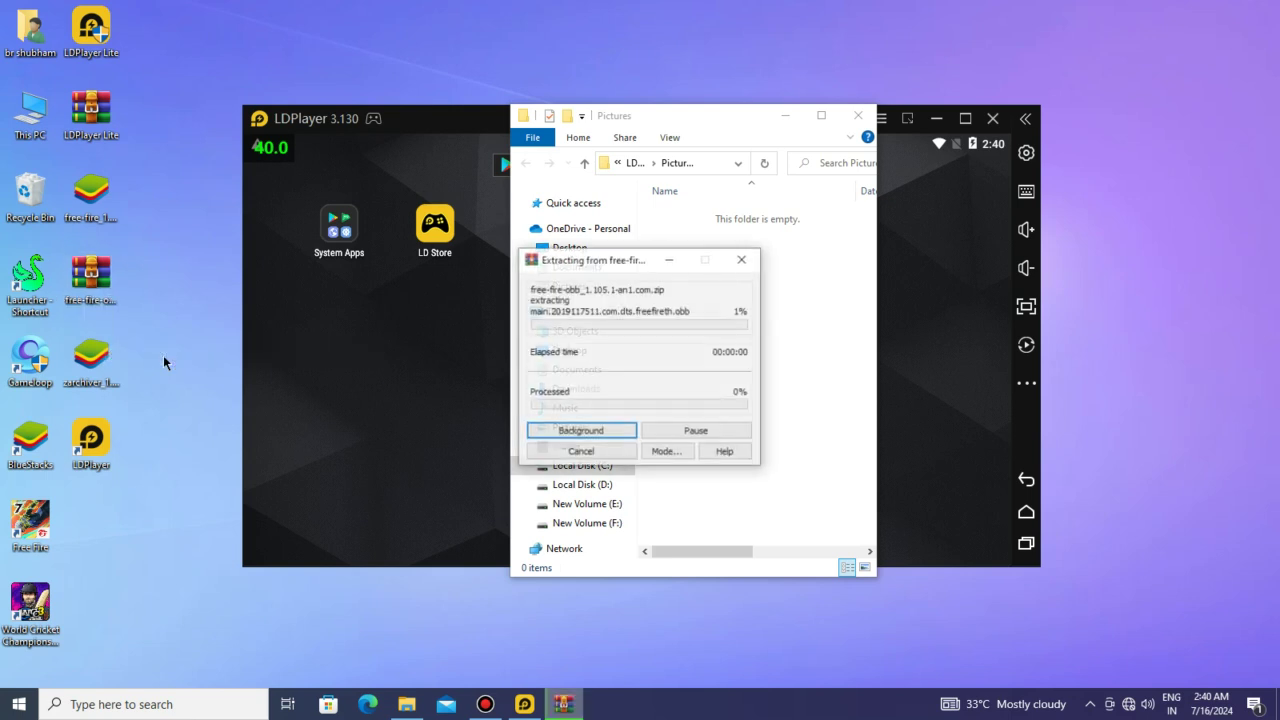
{"action": "left_click_drag", "start_coordinate": [640, 118], "coordinate": [893, 117]}
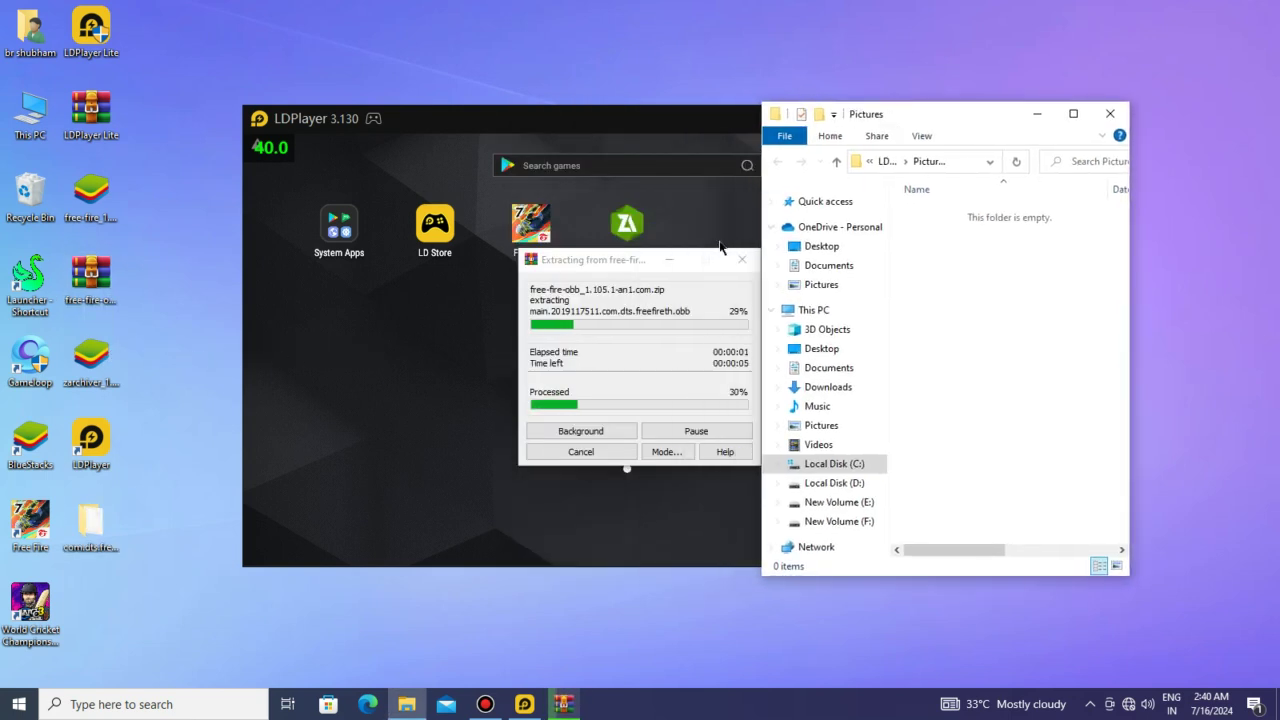
{"action": "left_click_drag", "start_coordinate": [712, 258], "coordinate": [608, 299]}
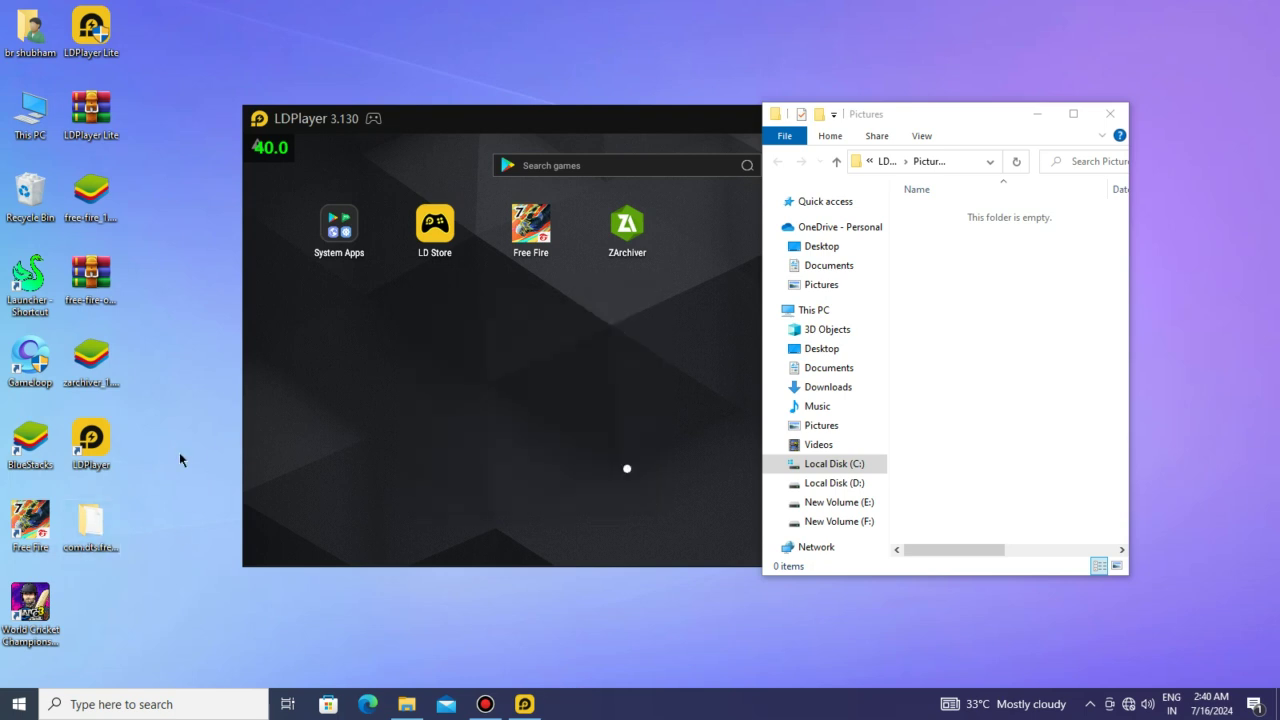
Move main.2019117511.com.dts.freefireth.obb from the extracted folder into the shared Pictures folder and close both folder windows.
{"action": "double_click", "coordinate": [104, 533]}
{"action": "left_click_drag", "start_coordinate": [712, 235], "coordinate": [930, 215]}
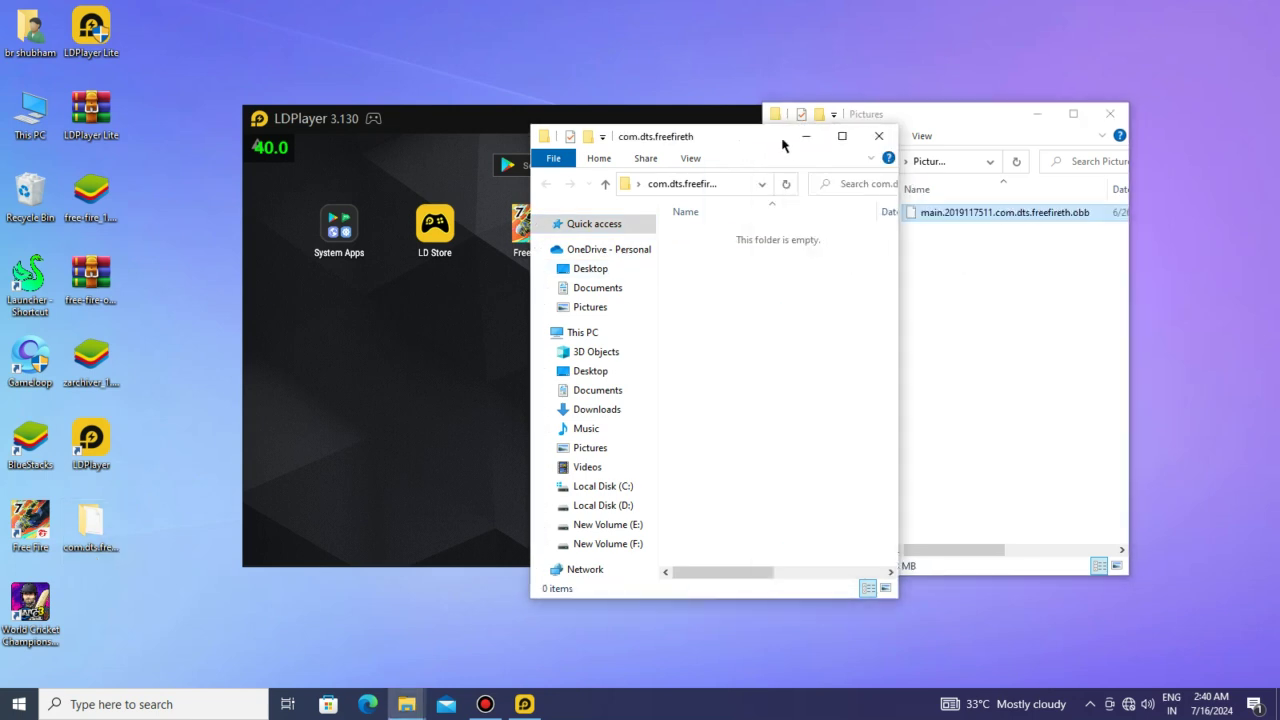
{"action": "left_click", "coordinate": [880, 136]}
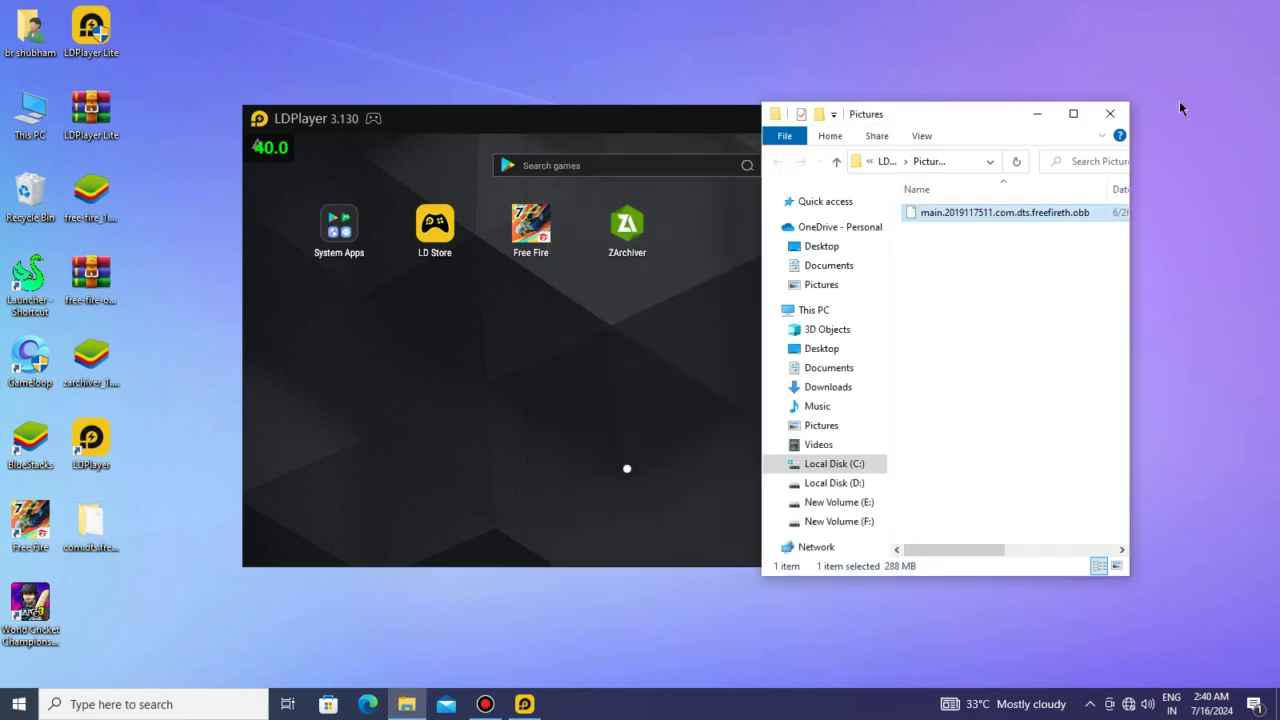
{"action": "left_click", "coordinate": [1111, 116]}
Open the Android shared folder inside the emulator.
{"action": "left_click", "coordinate": [1025, 386]}
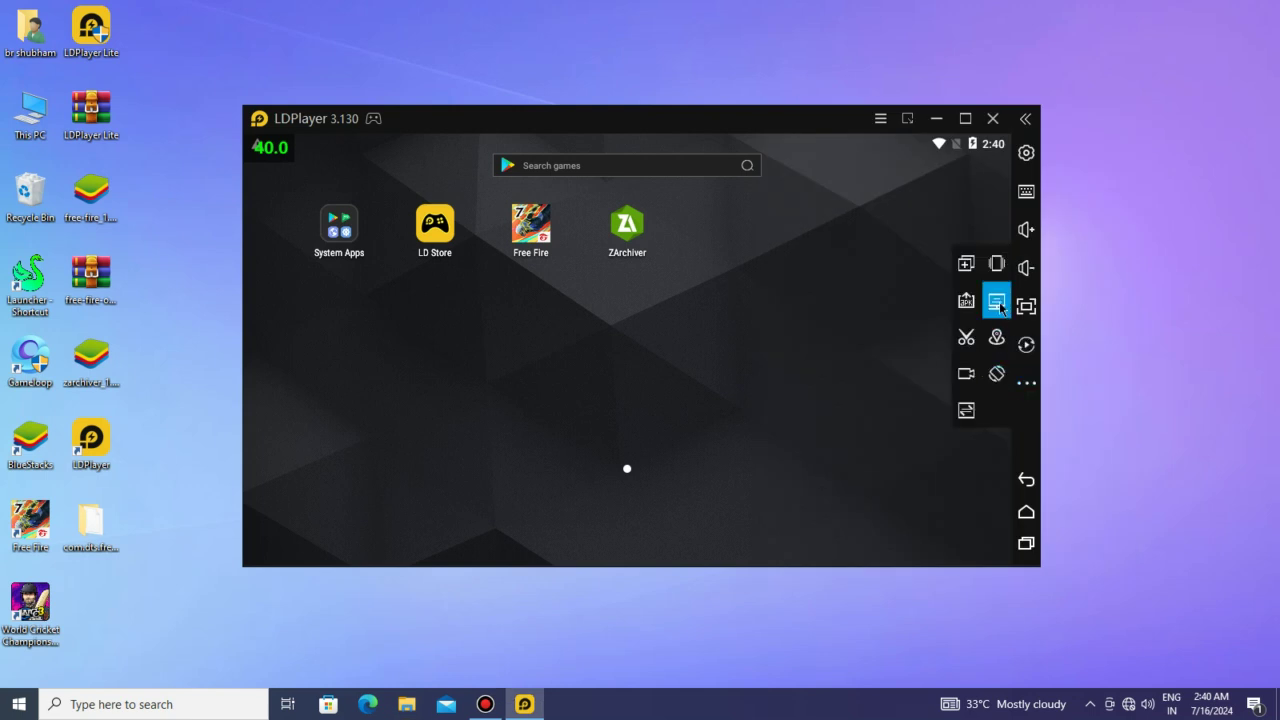
{"action": "left_click", "coordinate": [994, 296]}
{"action": "left_click", "coordinate": [711, 372]}
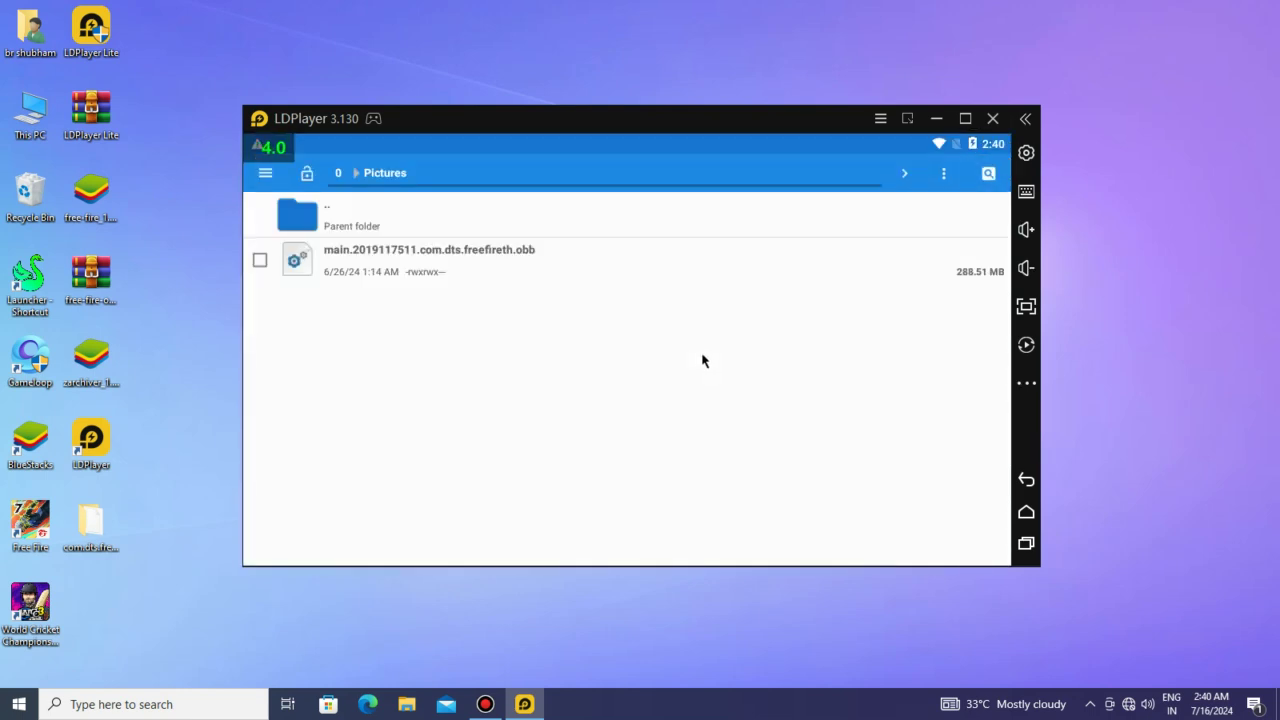
Move main.2019117511.com.dts.freefireth.obb from Pictures into the Android/obb/com.dts.freefireth folder.
{"action": "left_click", "coordinate": [260, 261]}
{"action": "left_click", "coordinate": [408, 224]}
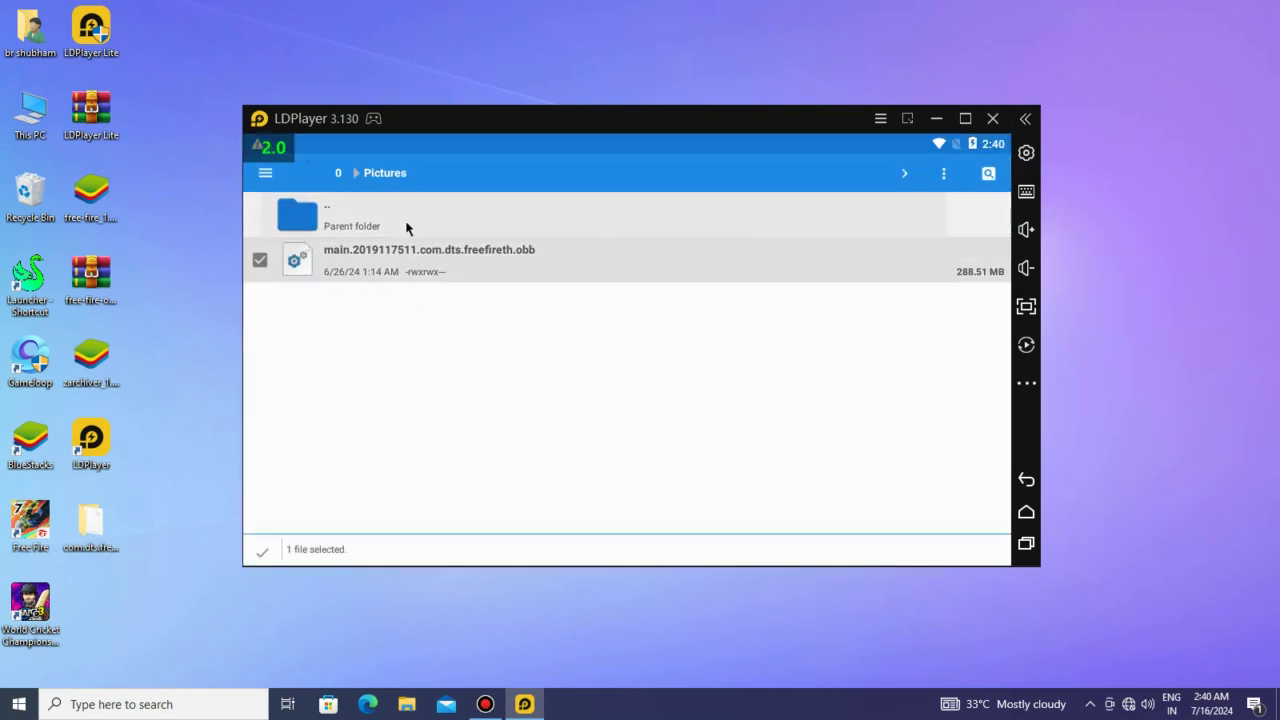
{"action": "left_click", "coordinate": [364, 263]}
{"action": "left_click", "coordinate": [360, 308]}
{"action": "left_click", "coordinate": [365, 280]}
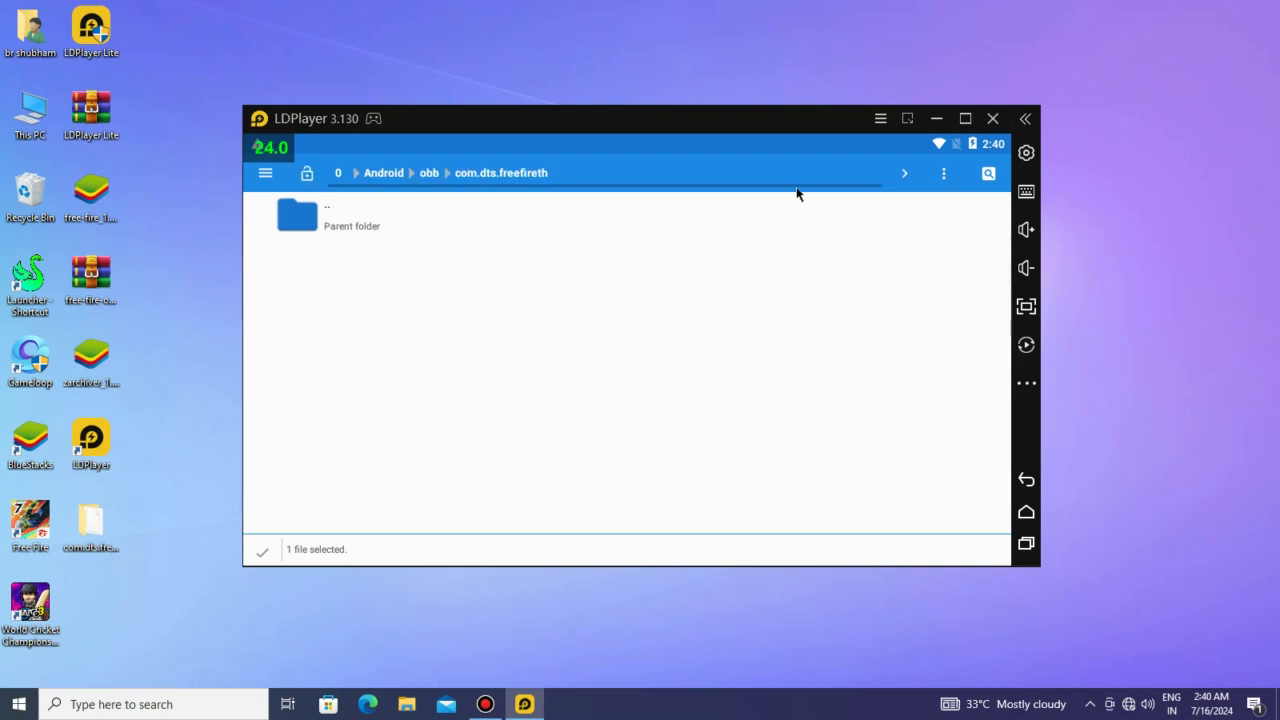
{"action": "left_click", "coordinate": [942, 176]}
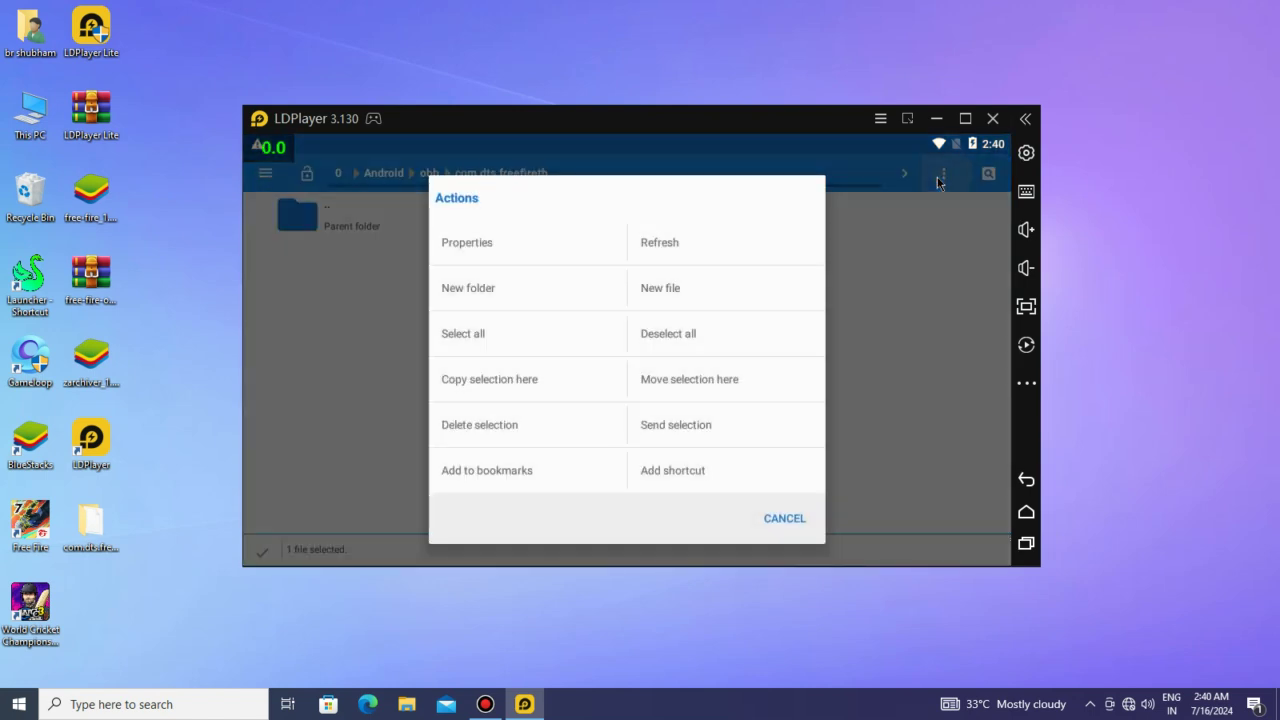
{"action": "left_click", "coordinate": [669, 385]}
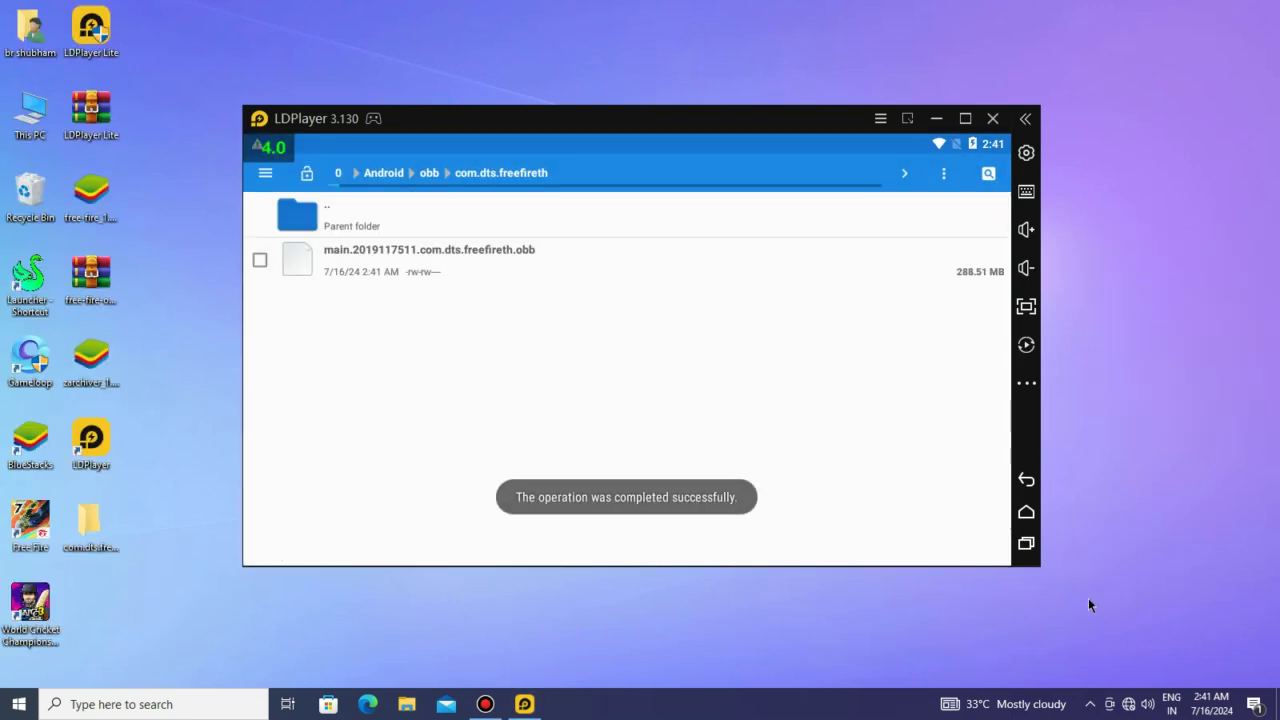
Hide the emulator's frame rate display and exit the file manager to the home screen.
{"action": "left_click", "coordinate": [1024, 480]}
{"action": "left_click", "coordinate": [1024, 480]}
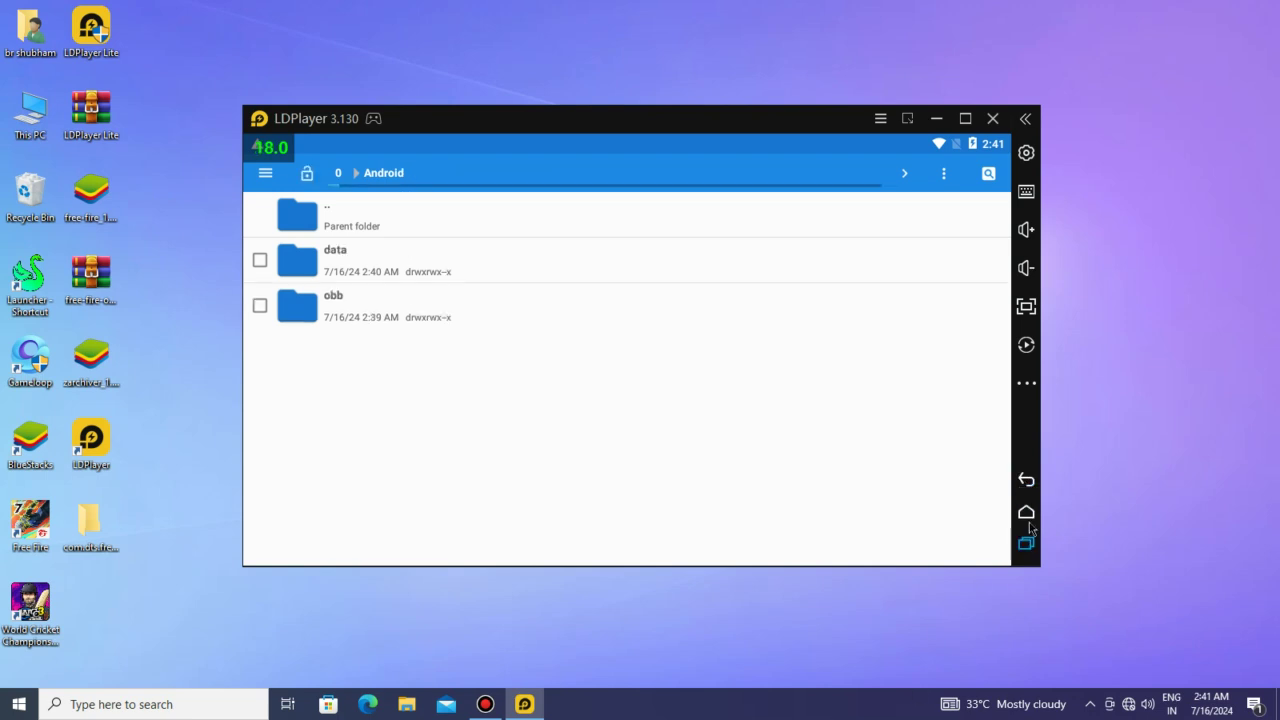
{"action": "left_click", "coordinate": [1025, 480]}
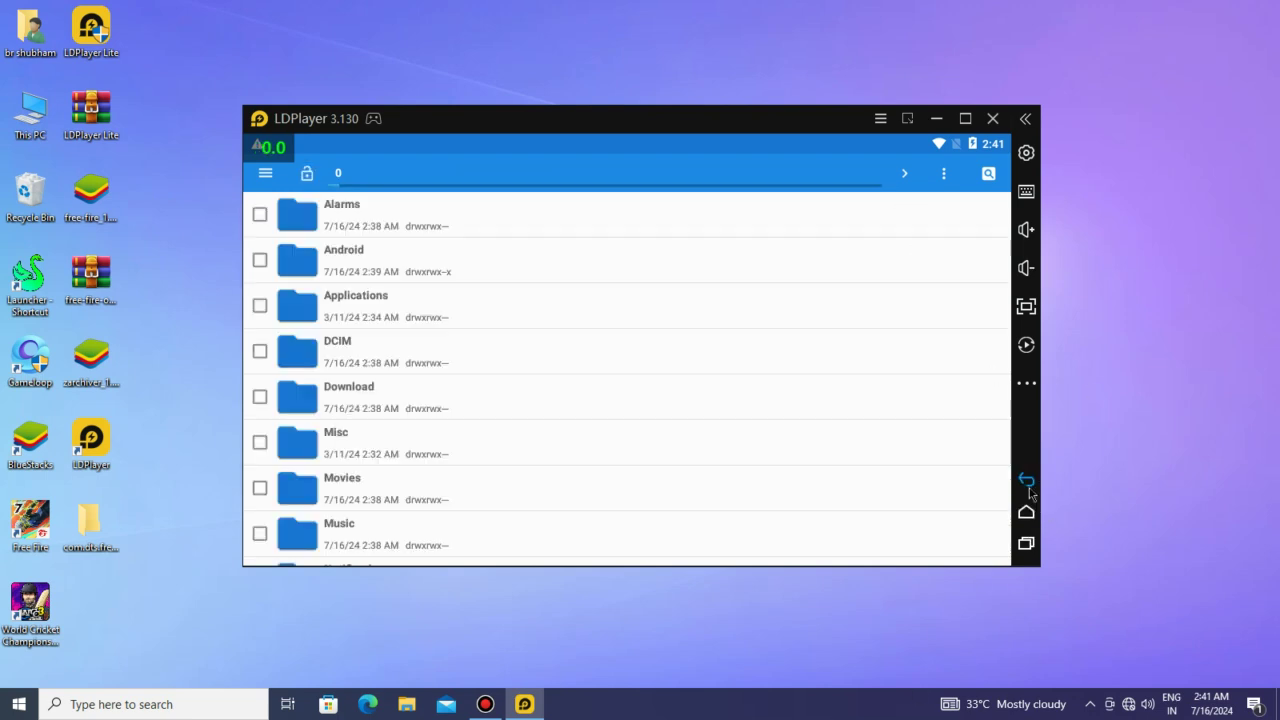
{"action": "left_click", "coordinate": [1027, 484]}
{"action": "left_click", "coordinate": [881, 120]}
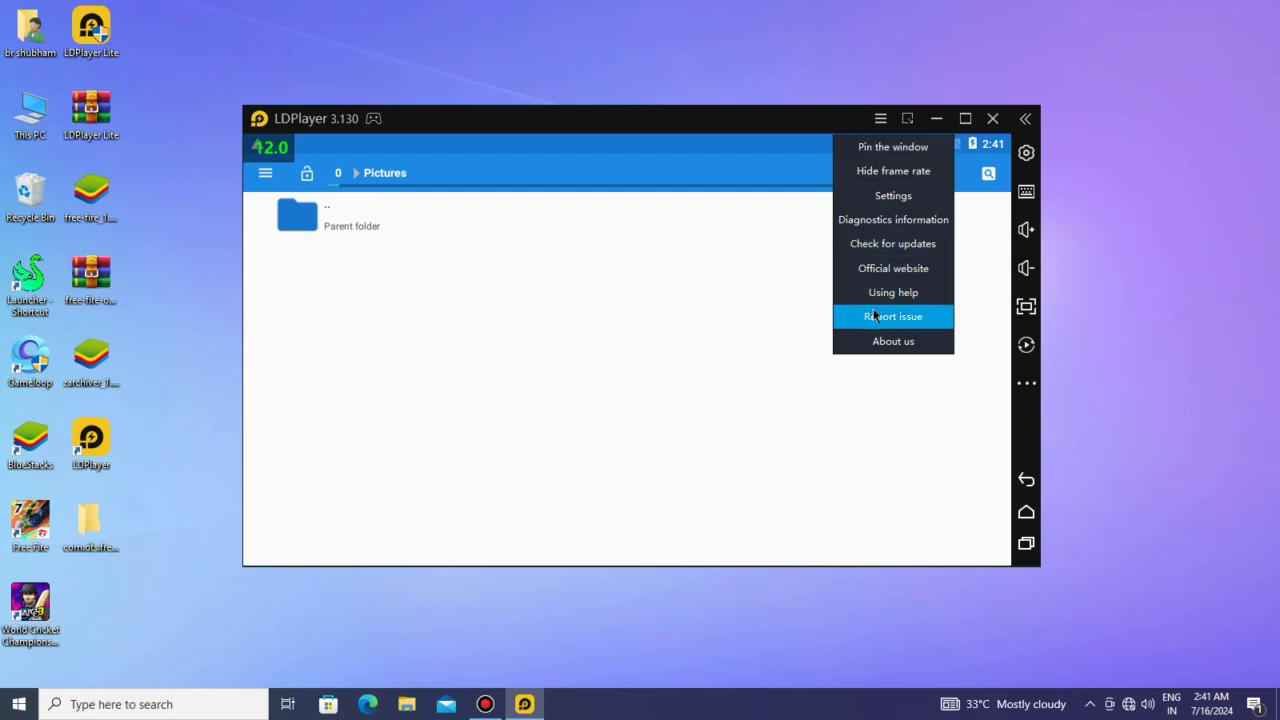
{"action": "left_click", "coordinate": [874, 171]}
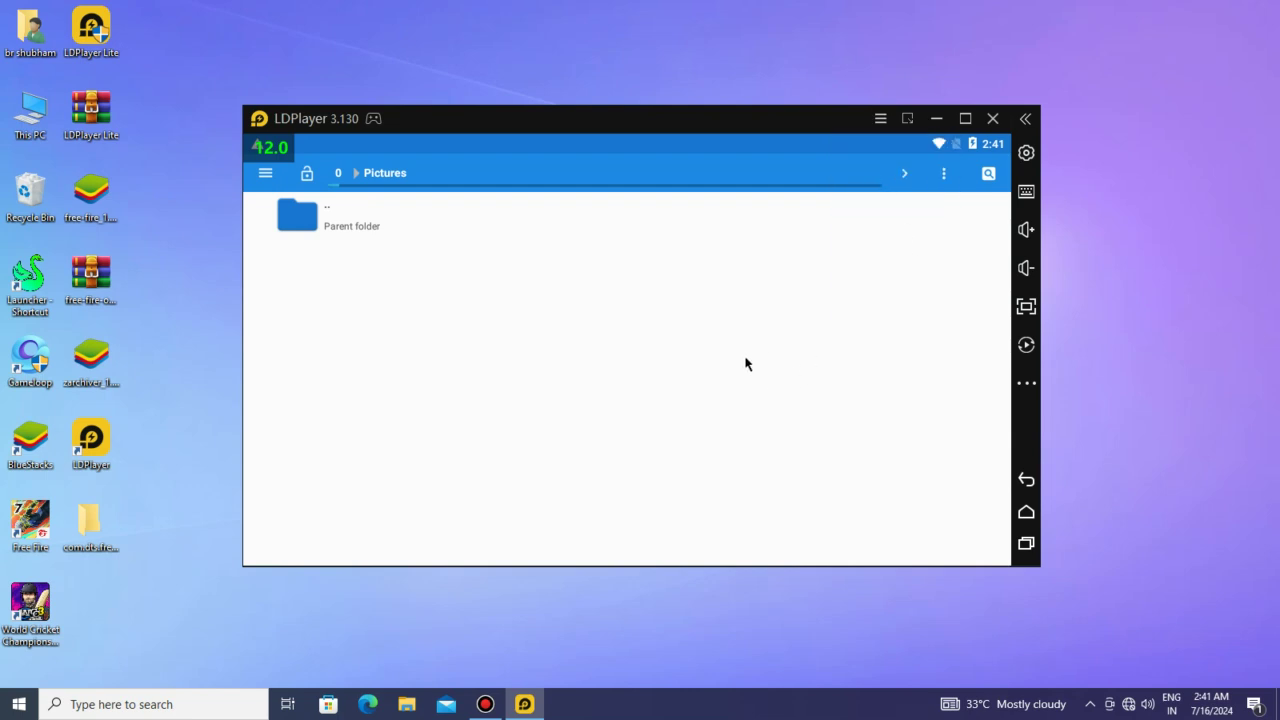
{"action": "left_click", "coordinate": [1027, 484]}
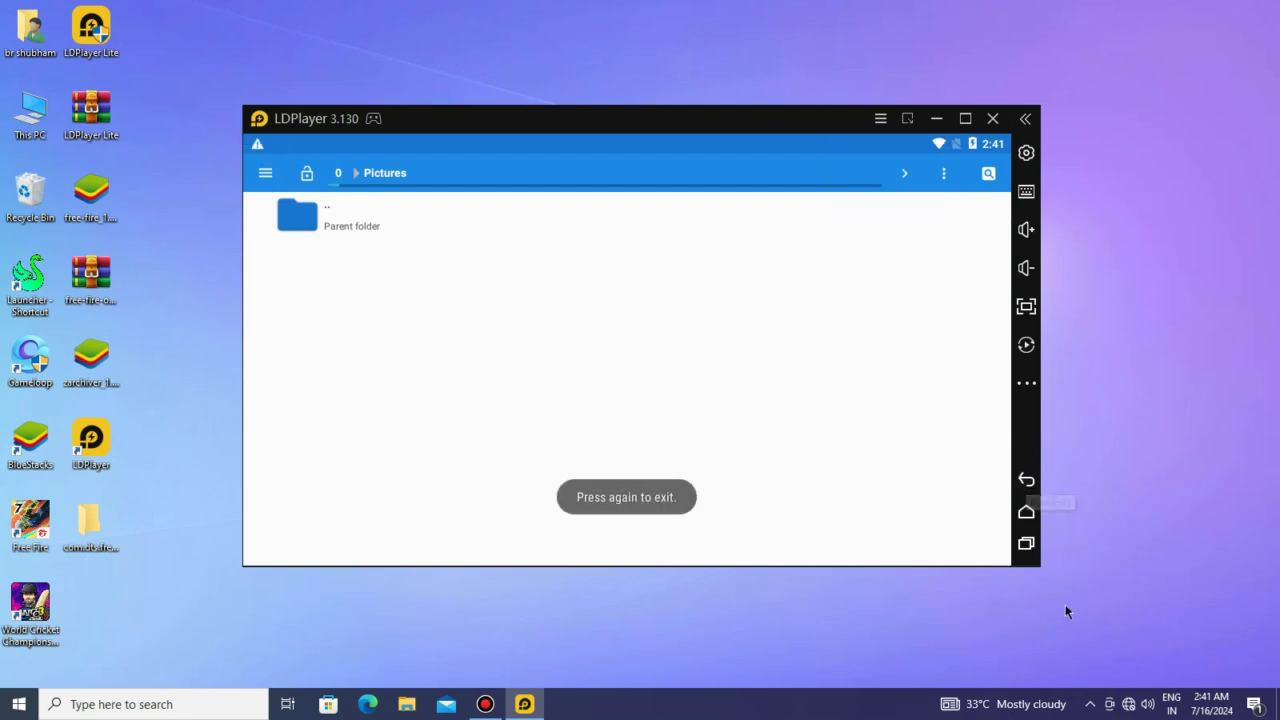
{"action": "left_click", "coordinate": [1025, 478]}
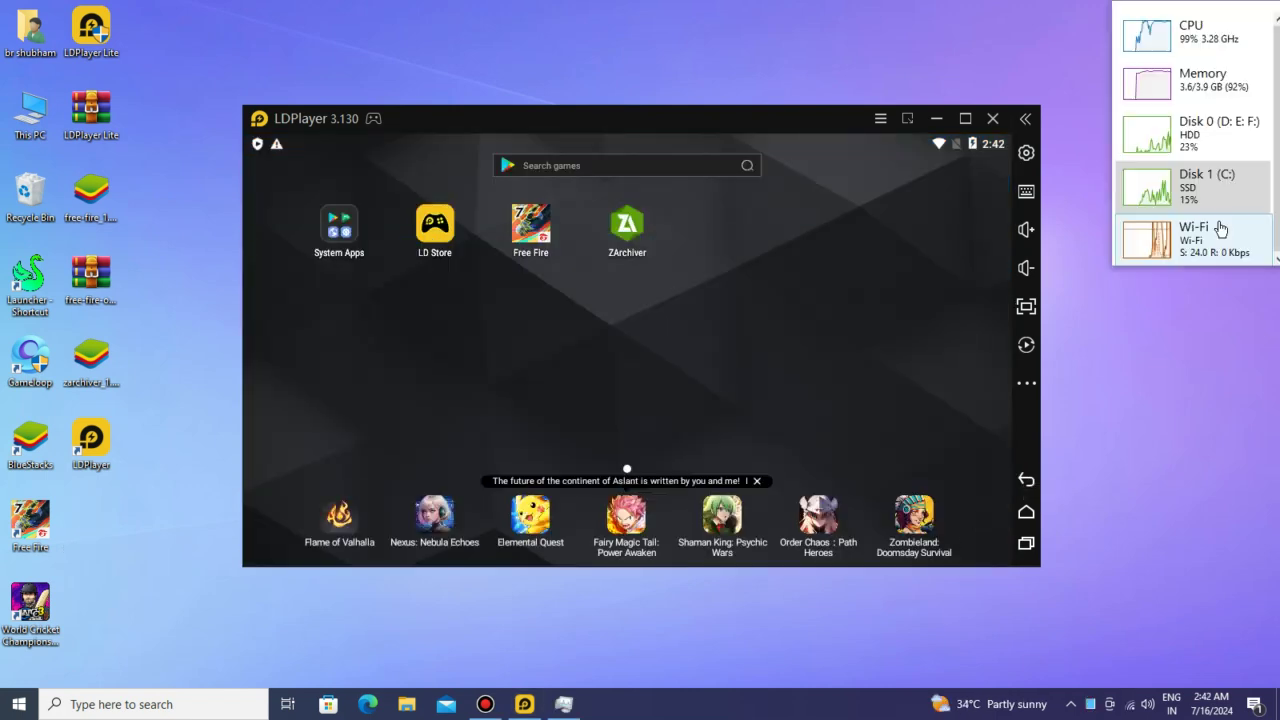
Search Windows for the Graphics settings and open them.
{"action": "left_click", "coordinate": [88, 695]}
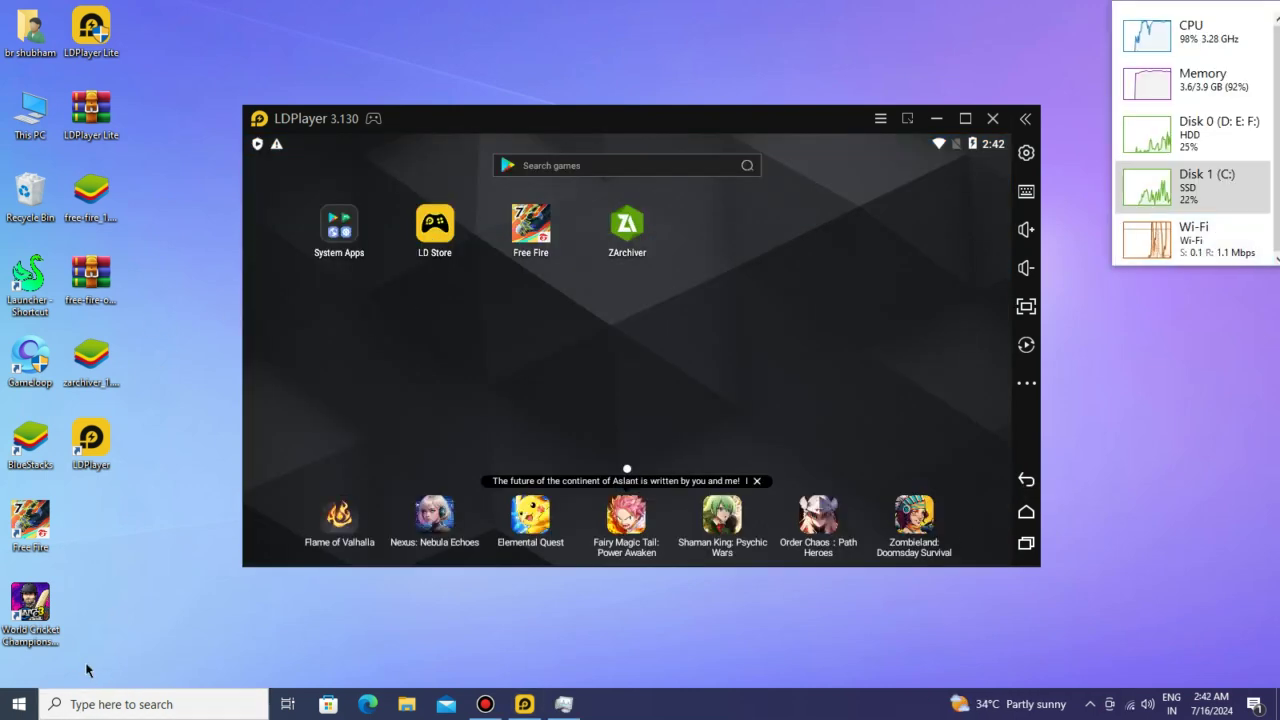
{"action": "type", "text": "f"}
{"action": "key", "text": "BackSpace"}
{"action": "type", "text": "gra"}
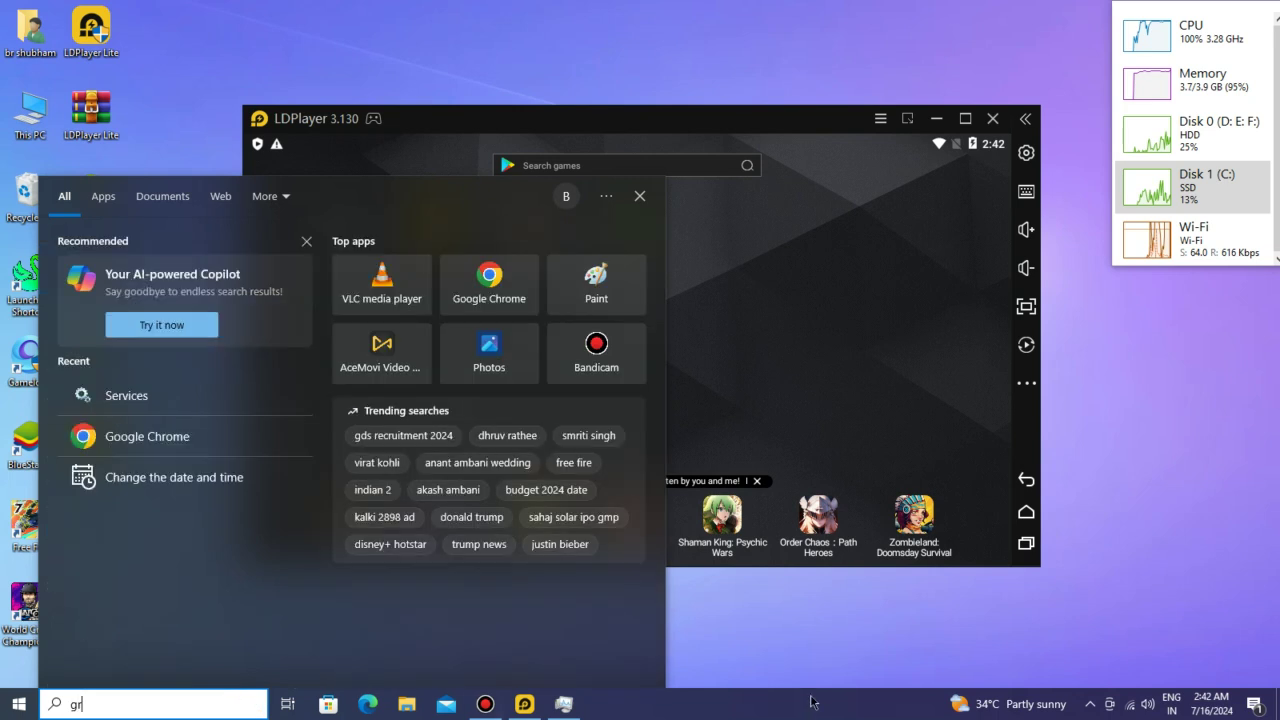
{"action": "left_click", "coordinate": [150, 265]}
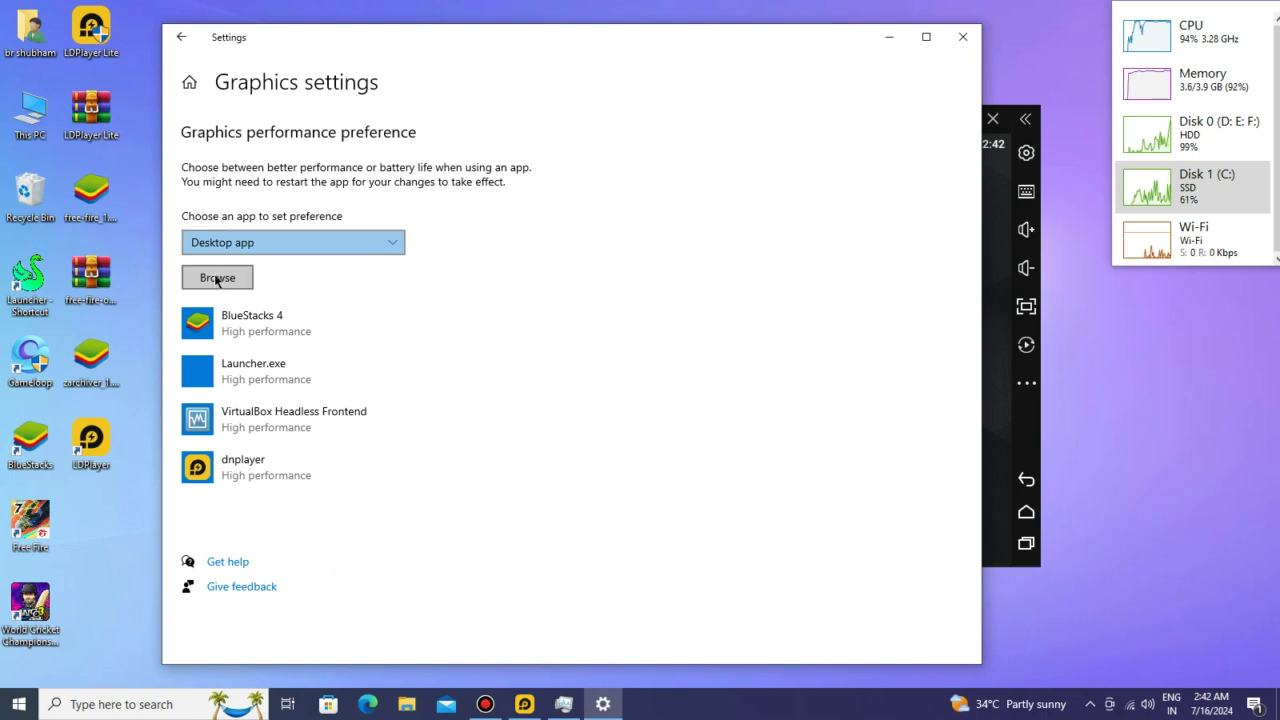
Add the LDPlayer desktop shortcut to the graphics performance preference list.
{"action": "left_click", "coordinate": [210, 280]}
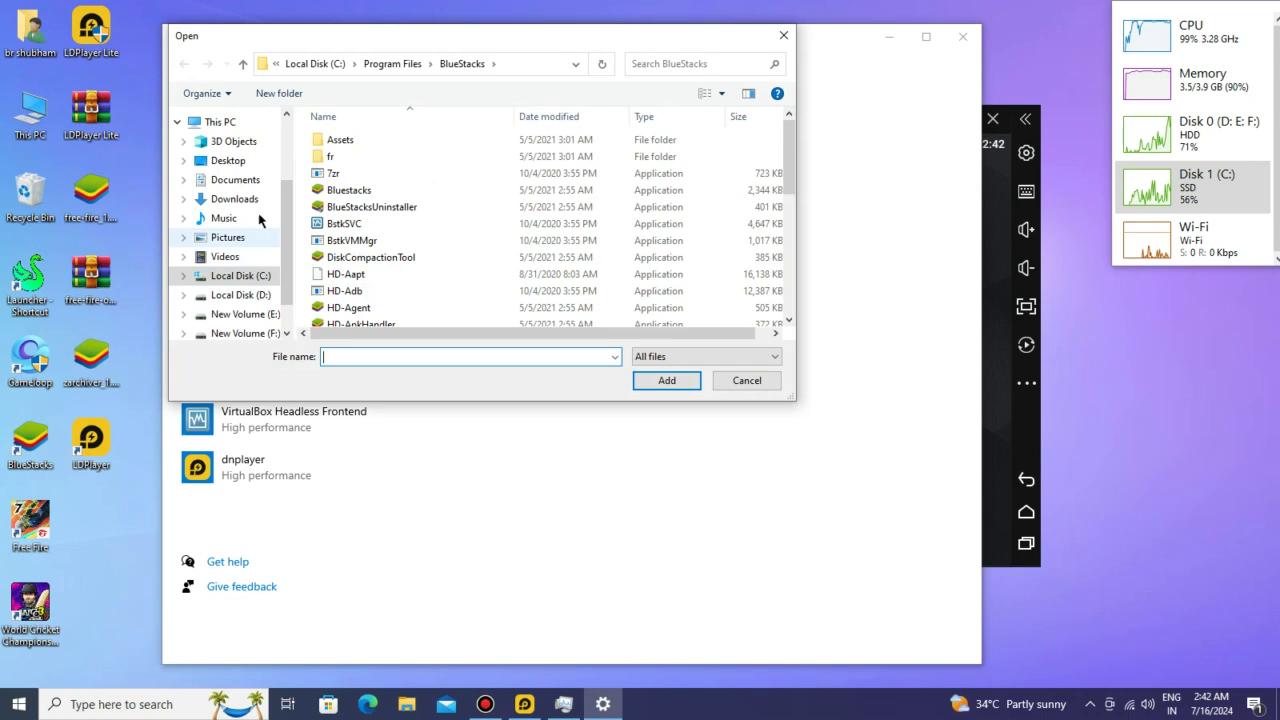
{"action": "left_click", "coordinate": [226, 160]}
{"action": "left_click", "coordinate": [740, 170]}
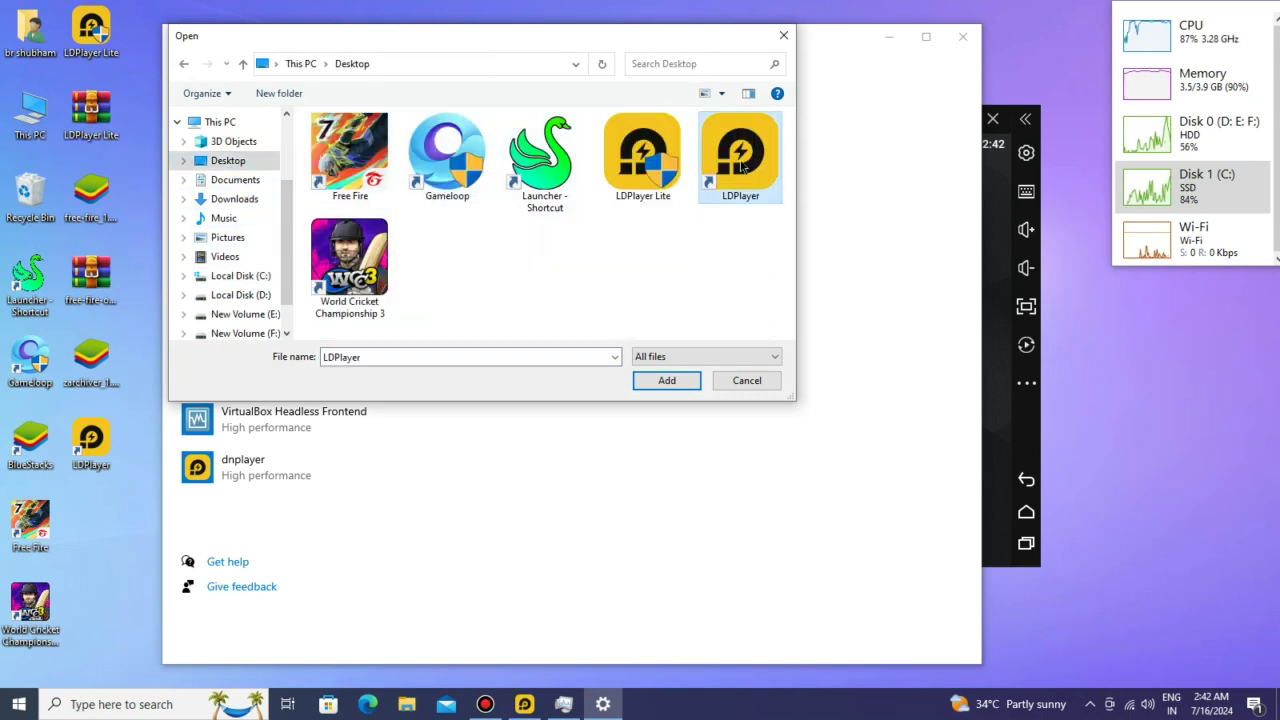
{"action": "left_click", "coordinate": [670, 386]}
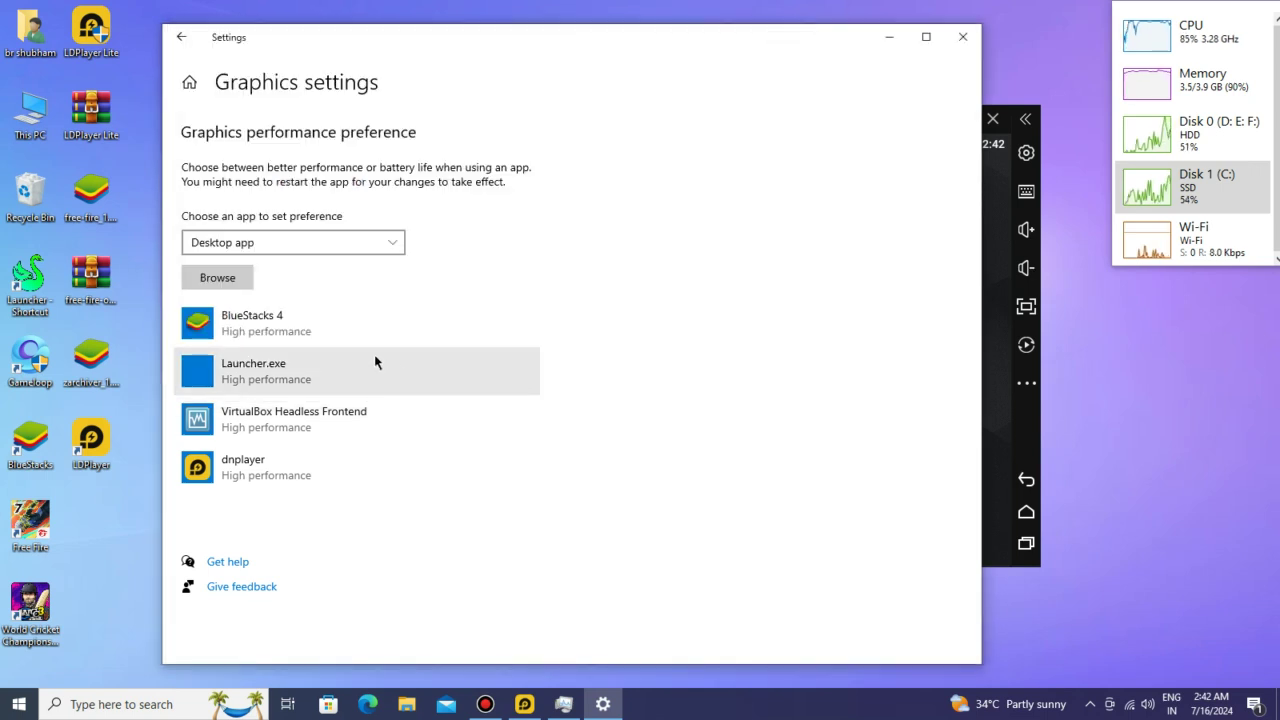
Set the graphics preference of the newly added dnplayer entry to High performance and save it.
{"action": "left_click", "coordinate": [420, 535]}
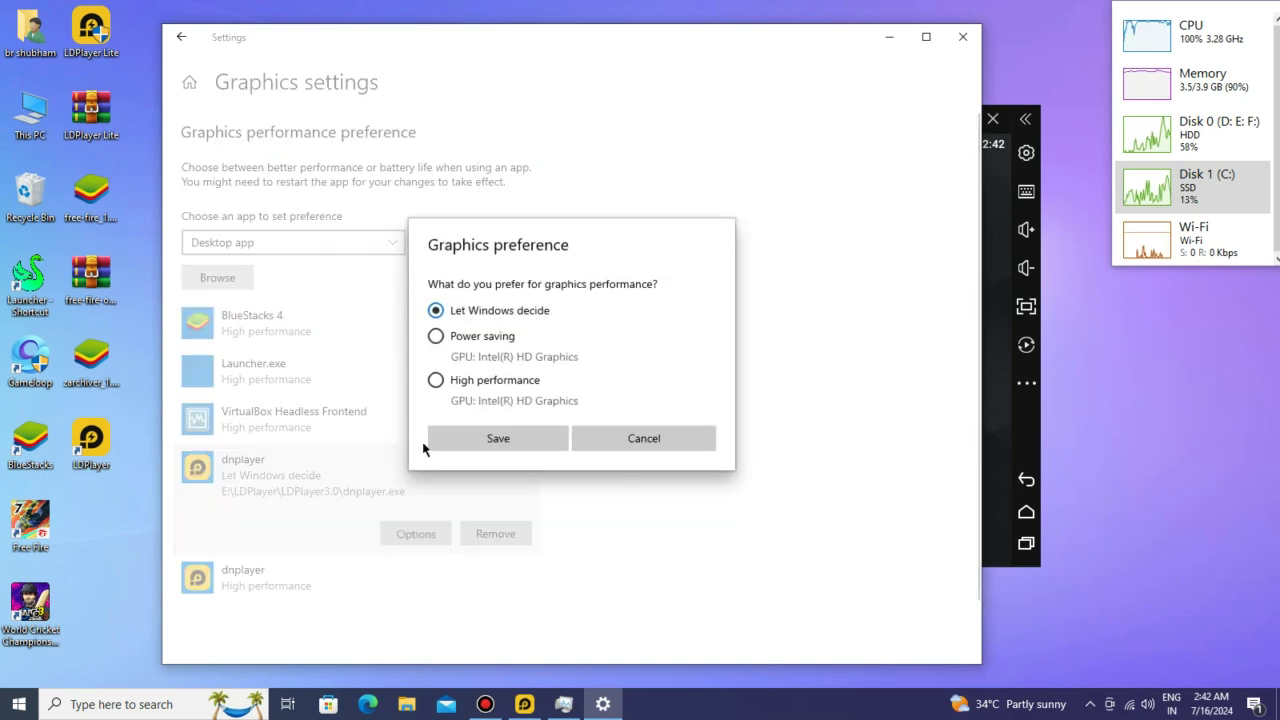
{"action": "left_click", "coordinate": [435, 382]}
{"action": "left_click", "coordinate": [470, 446]}
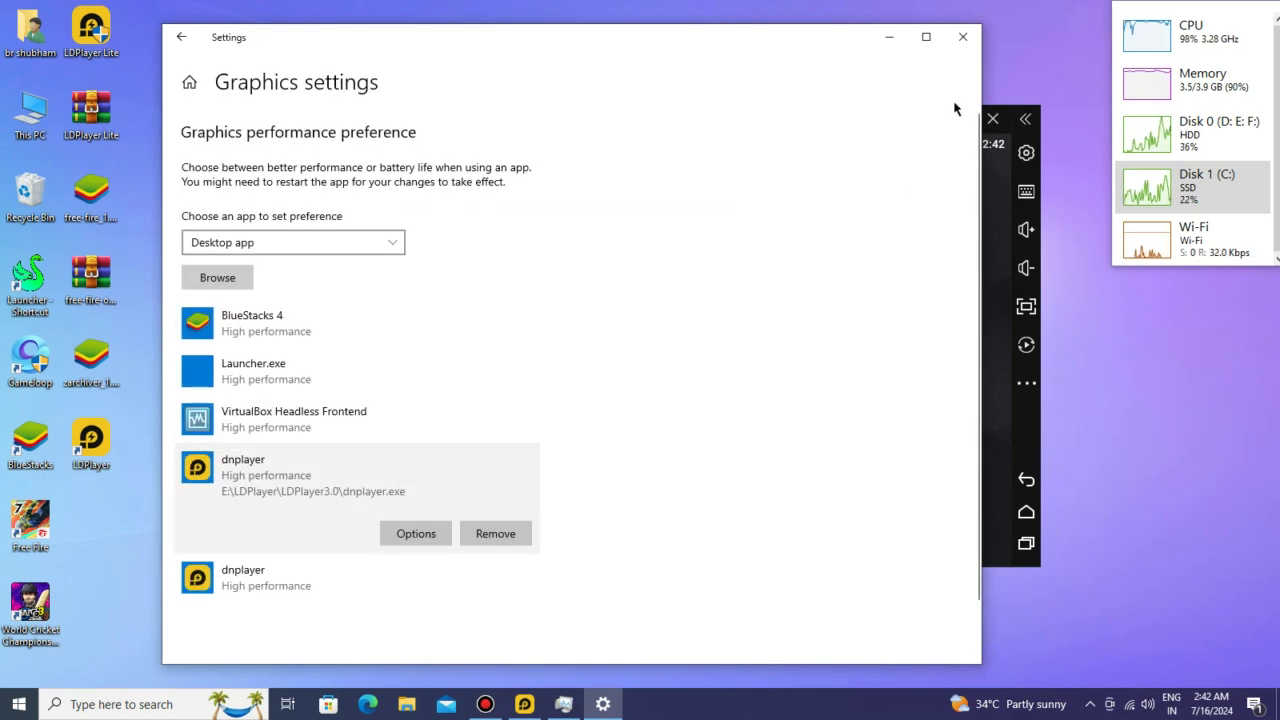
Close the Windows Graphics settings window.
{"action": "left_click", "coordinate": [963, 38]}
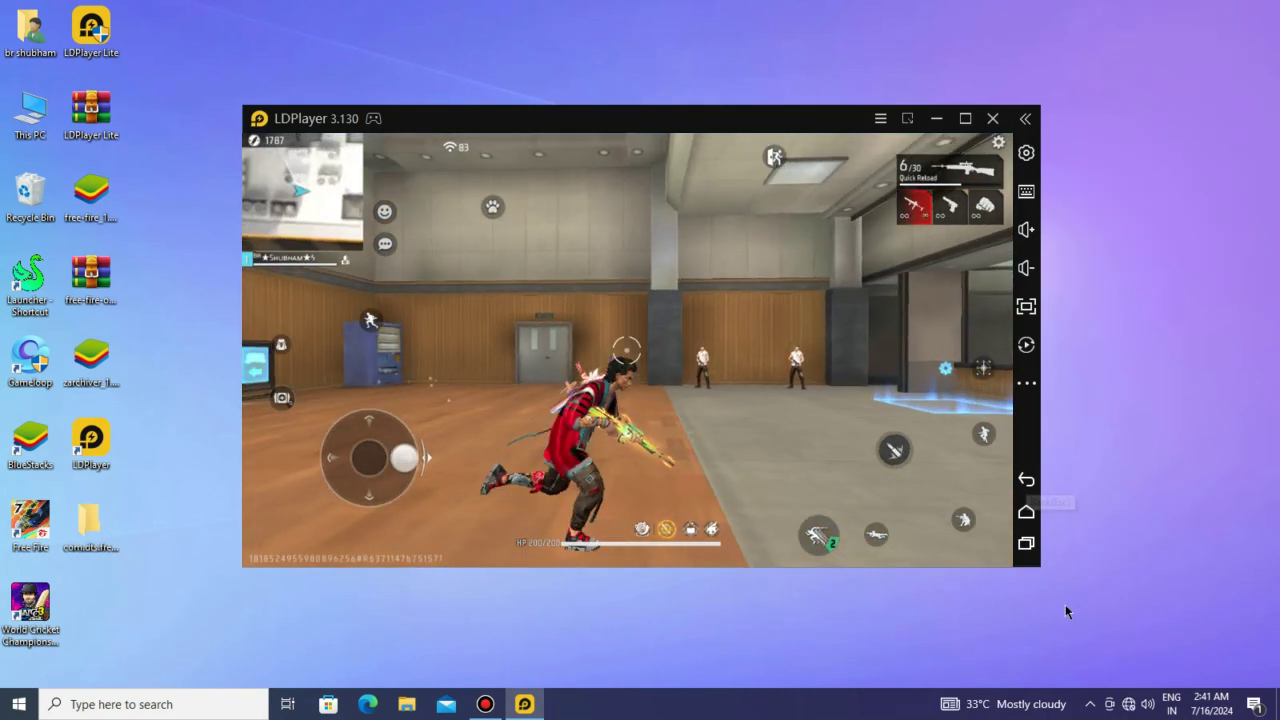
Test Free Fire in the training room by strafing and firing at the target dummies while alternating between the first two weapons.
{"action": "key", "text": "1"}
{"action": "key", "text": "a"}
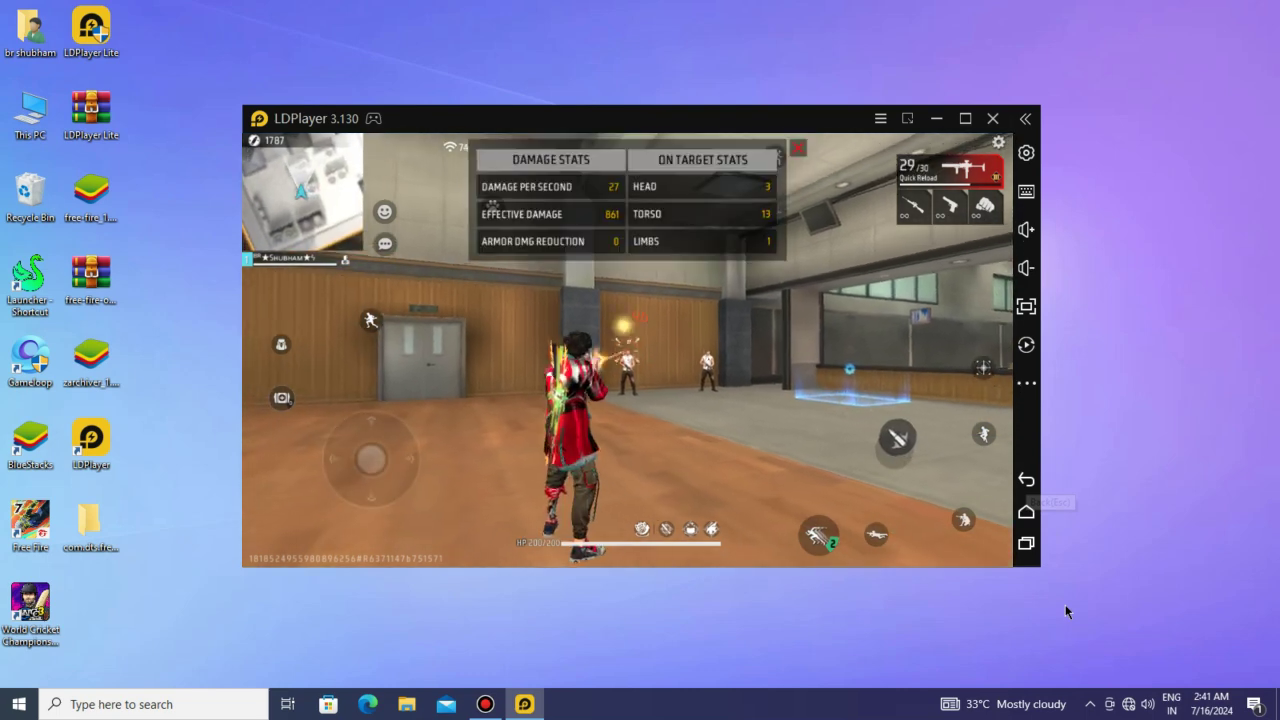
{"action": "key", "text": "2"}
{"action": "key", "text": "space"}
{"action": "key", "text": "a"}
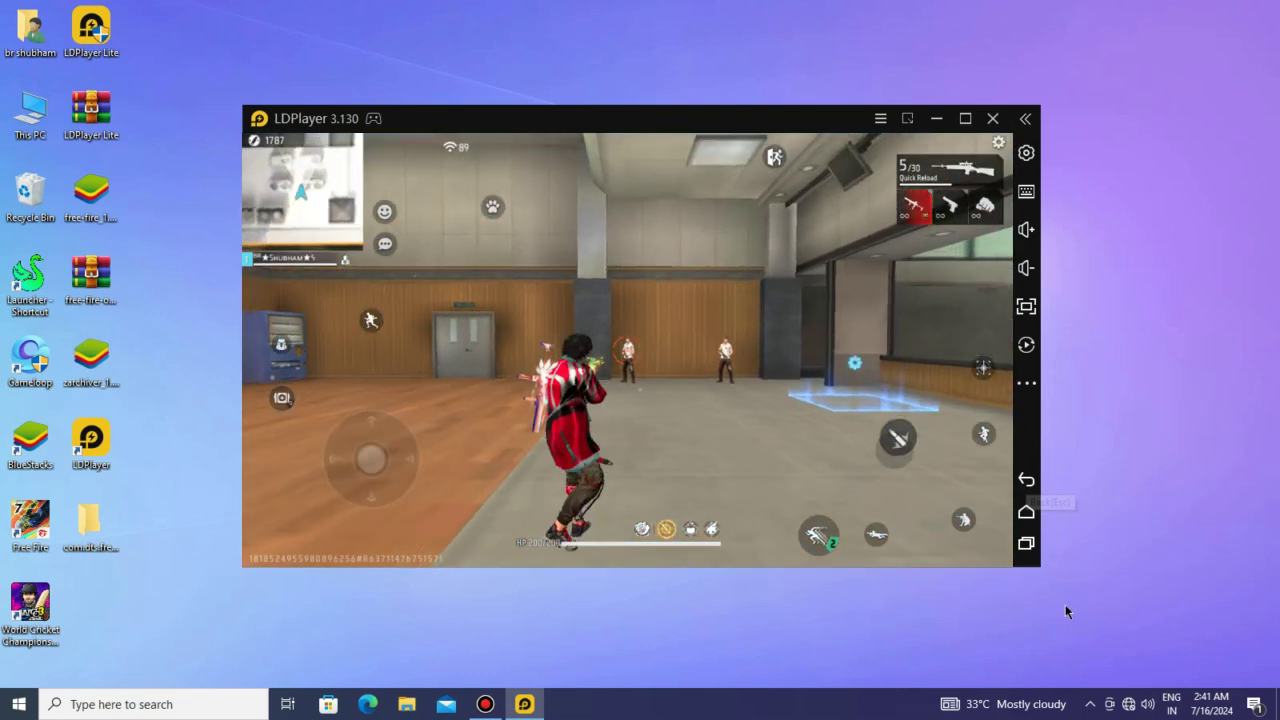
{"action": "key", "text": "1"}
{"action": "key", "text": "a"}
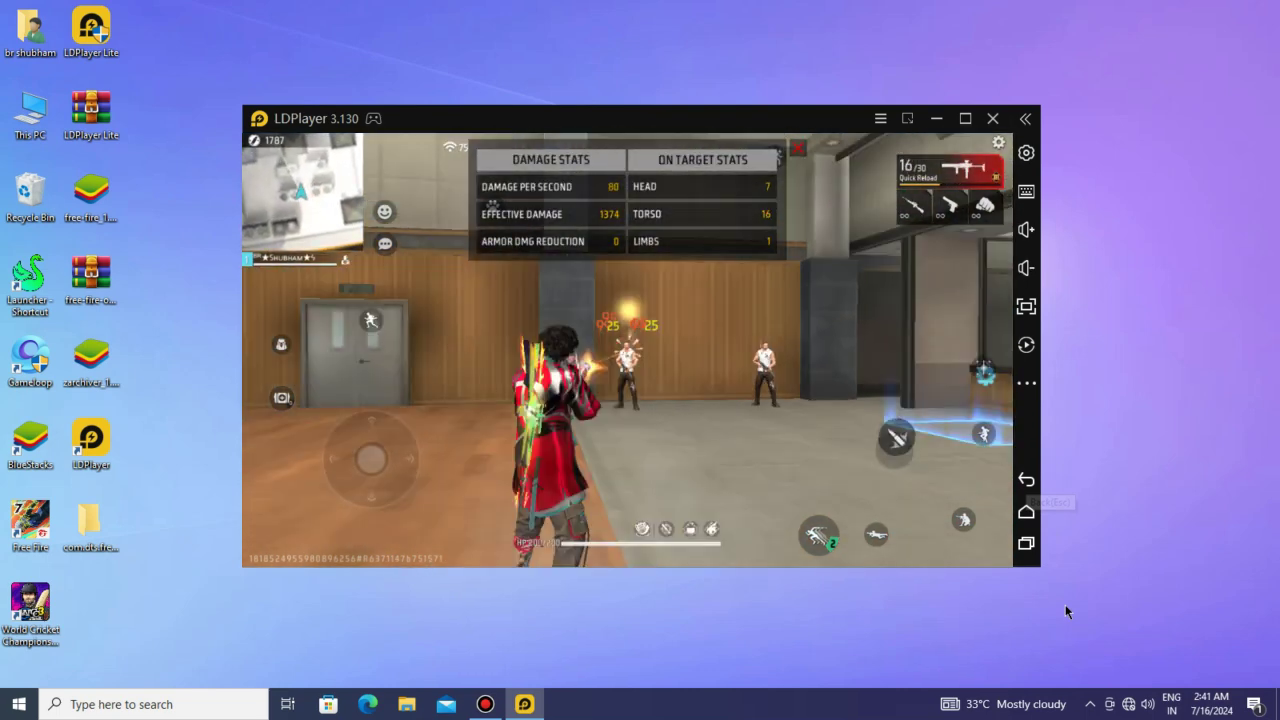
{"action": "key", "text": "2"}
{"action": "key", "text": "d"}
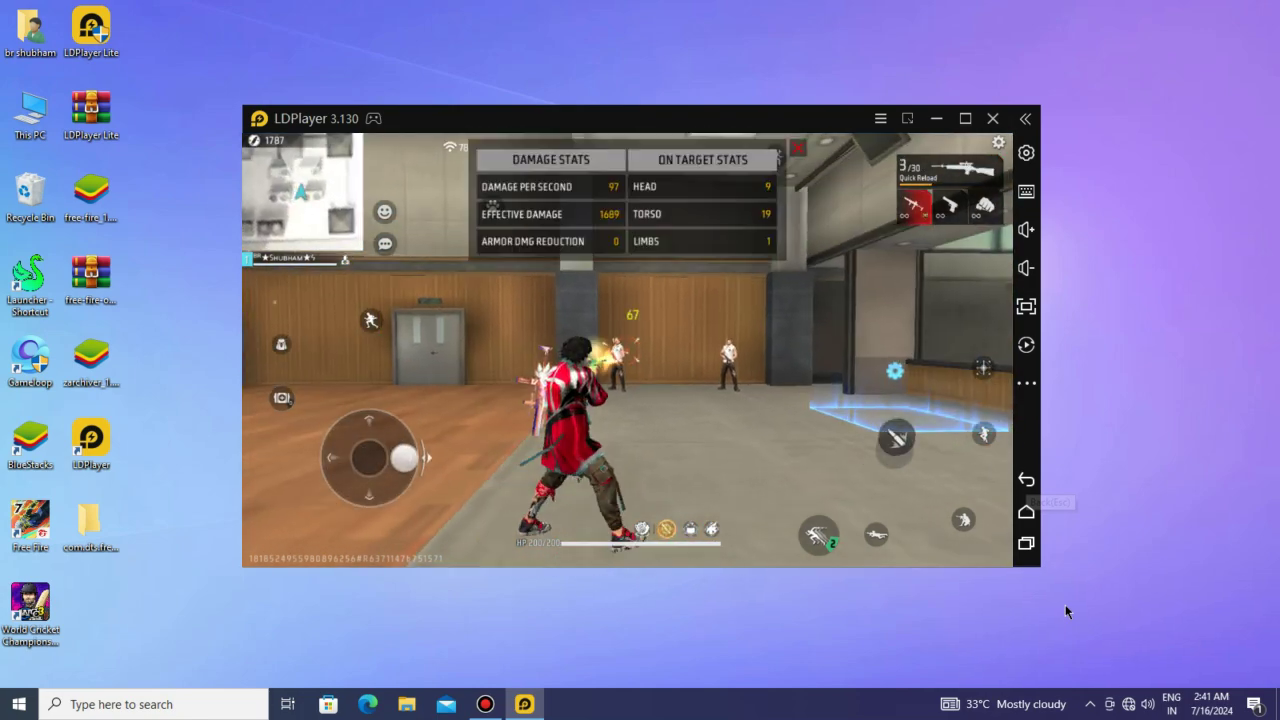
{"action": "key", "text": "1"}
{"action": "key", "text": "3"}
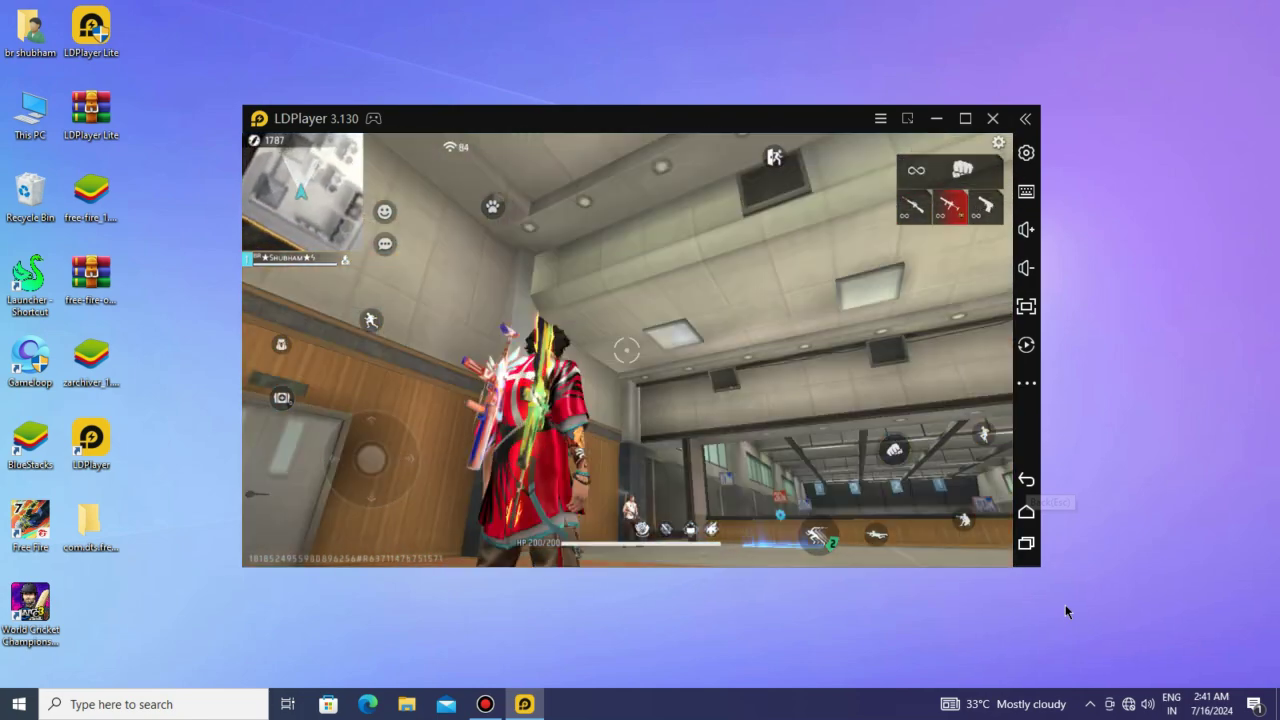
Run and jump around the training room while repeatedly swapping between the pistol and bare fists.
{"action": "key", "text": "3"}
{"action": "key", "text": "w"}
{"action": "key", "text": "space"}
{"action": "key", "text": "3"}
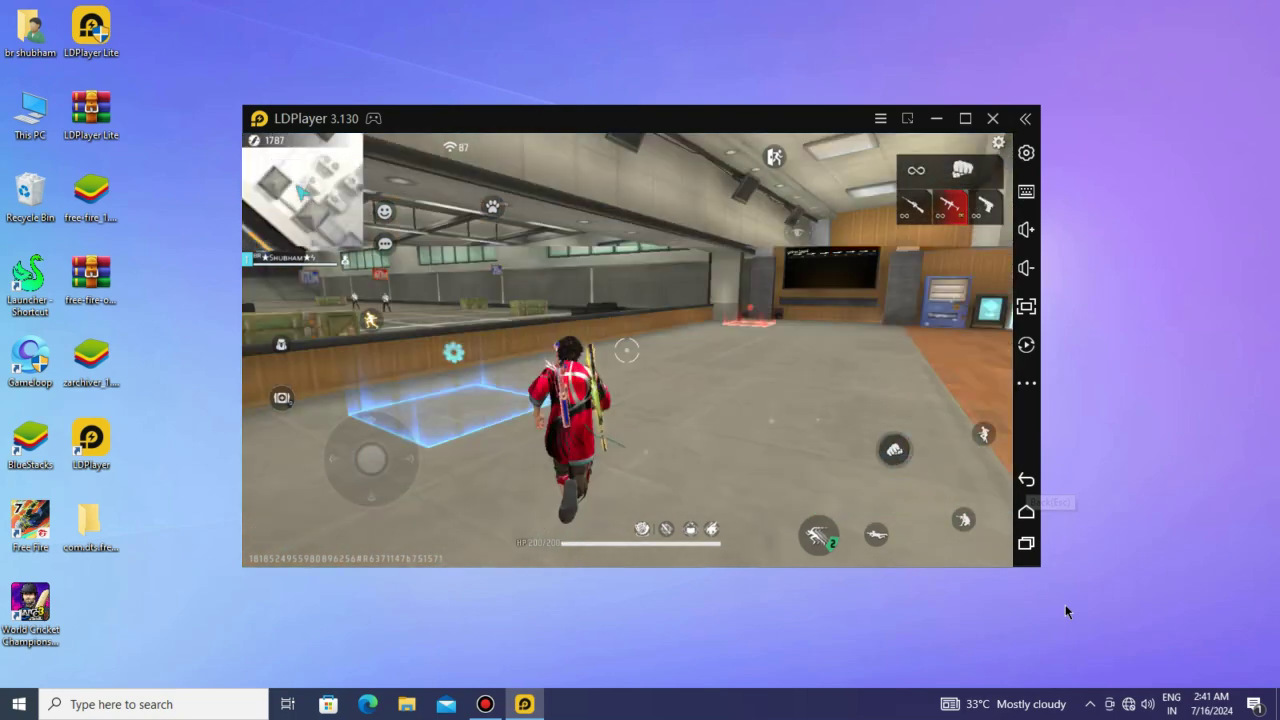
{"action": "key", "text": "3"}
{"action": "key", "text": "space"}
{"action": "key", "text": "3"}
{"action": "key", "text": "w"}
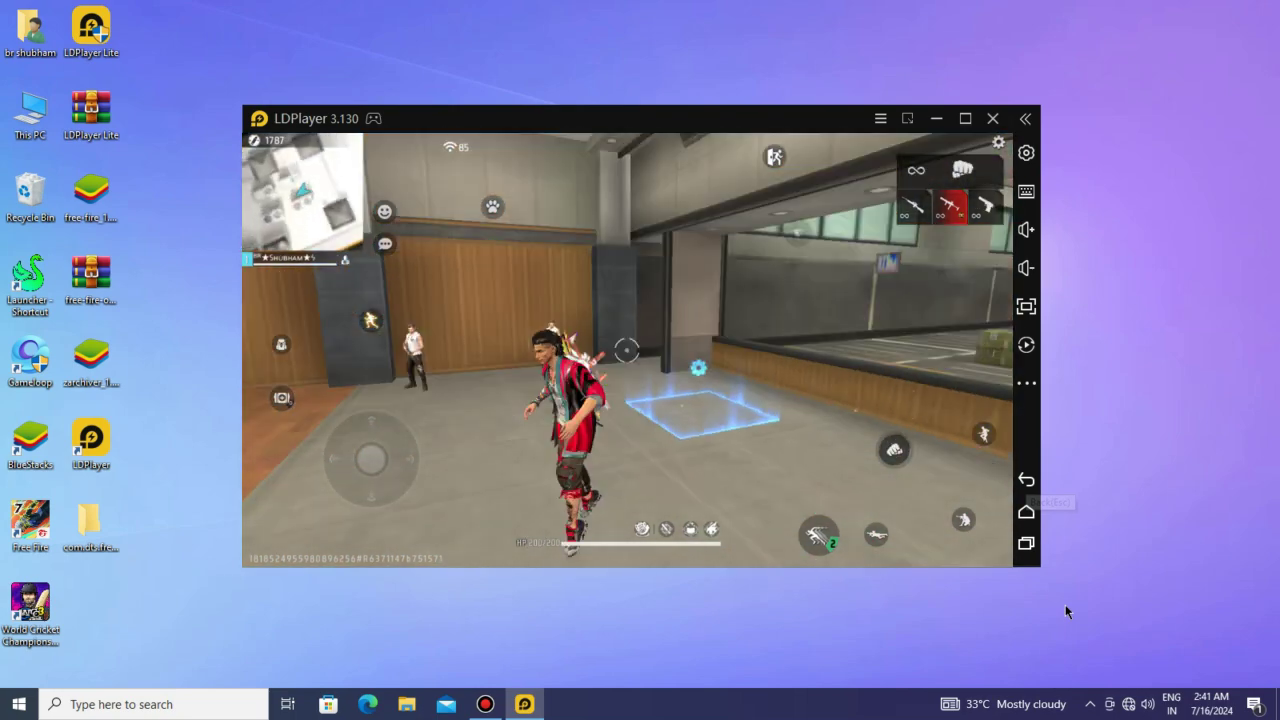
{"action": "key", "text": "3"}
{"action": "key", "text": "3"}
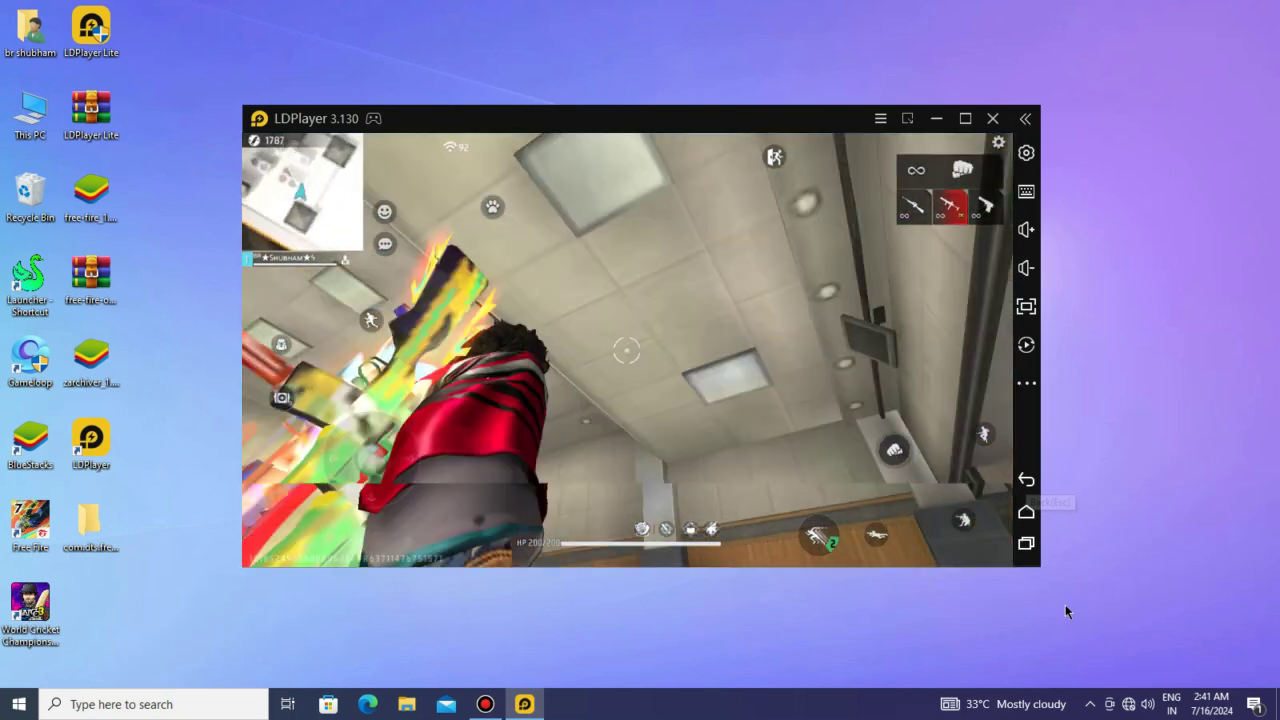
{"action": "key", "text": "3"}
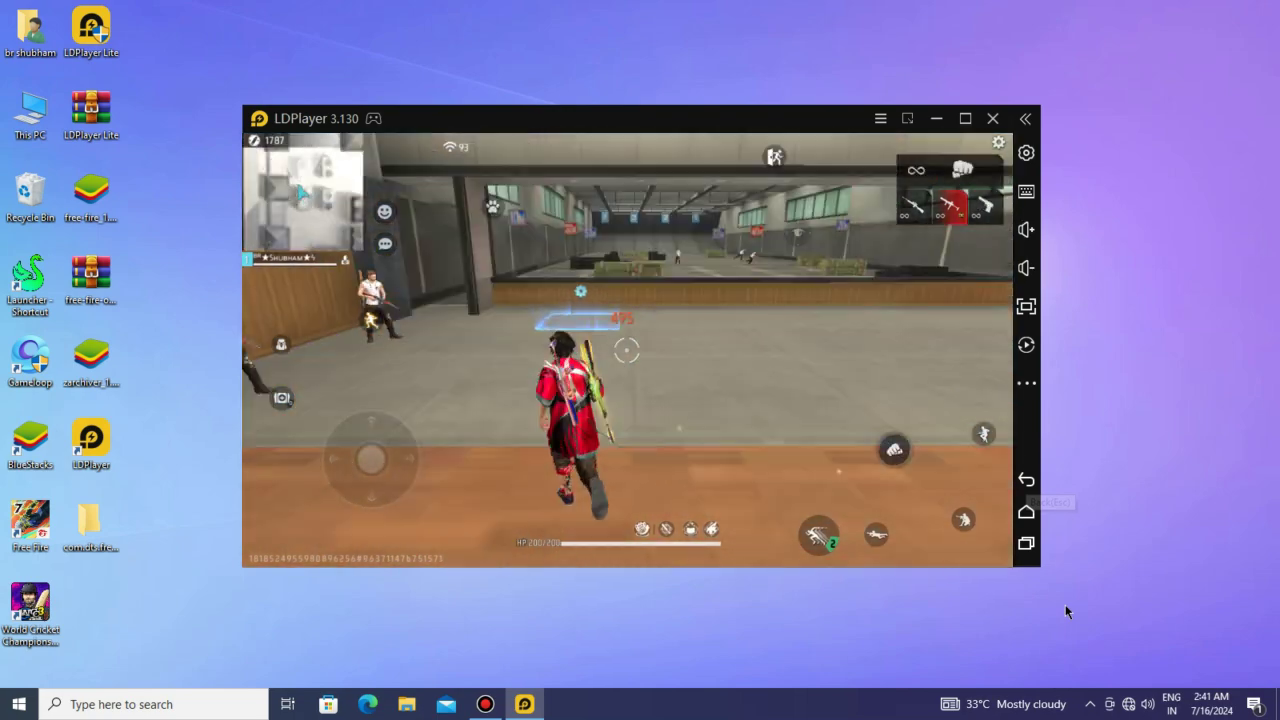
Move, jump and crouch around the training room while shooting at the dummies with the pistol.
{"action": "key", "text": "space"}
{"action": "key", "text": "a"}
{"action": "key", "text": "w"}
{"action": "key", "text": "c"}
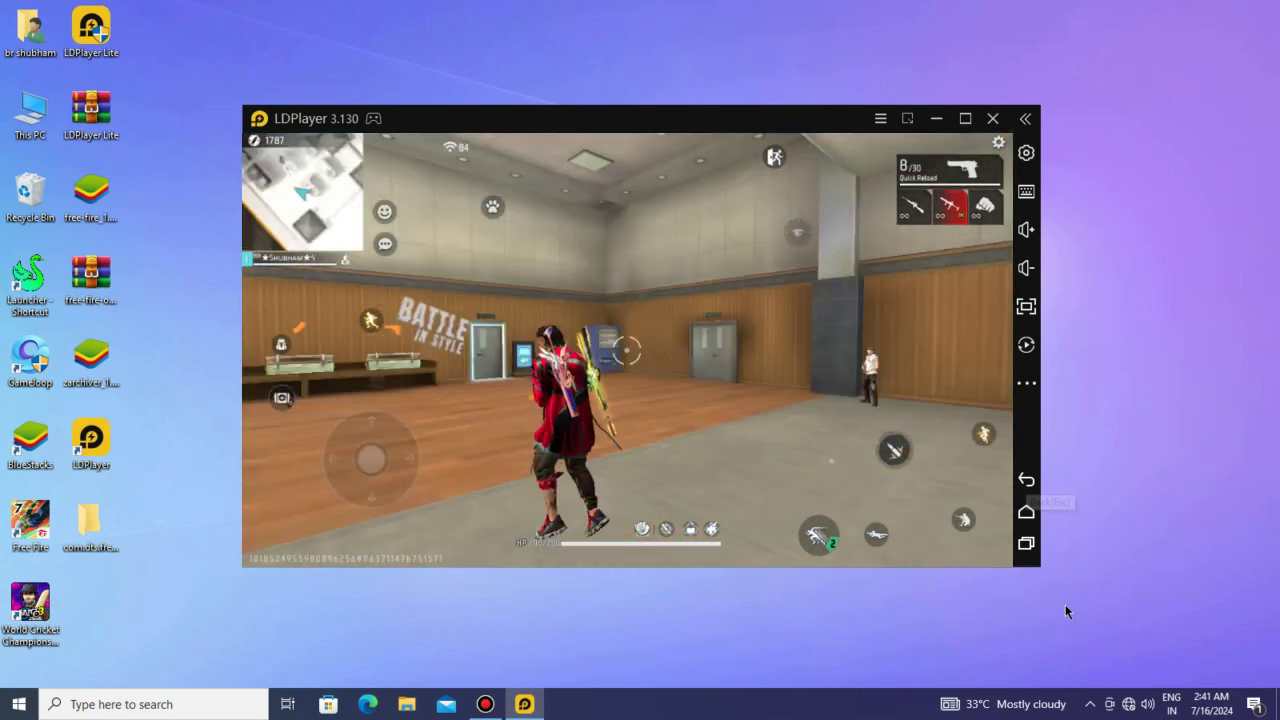
{"action": "key", "text": "w"}
{"action": "key", "text": "a"}
{"action": "key", "text": "d"}
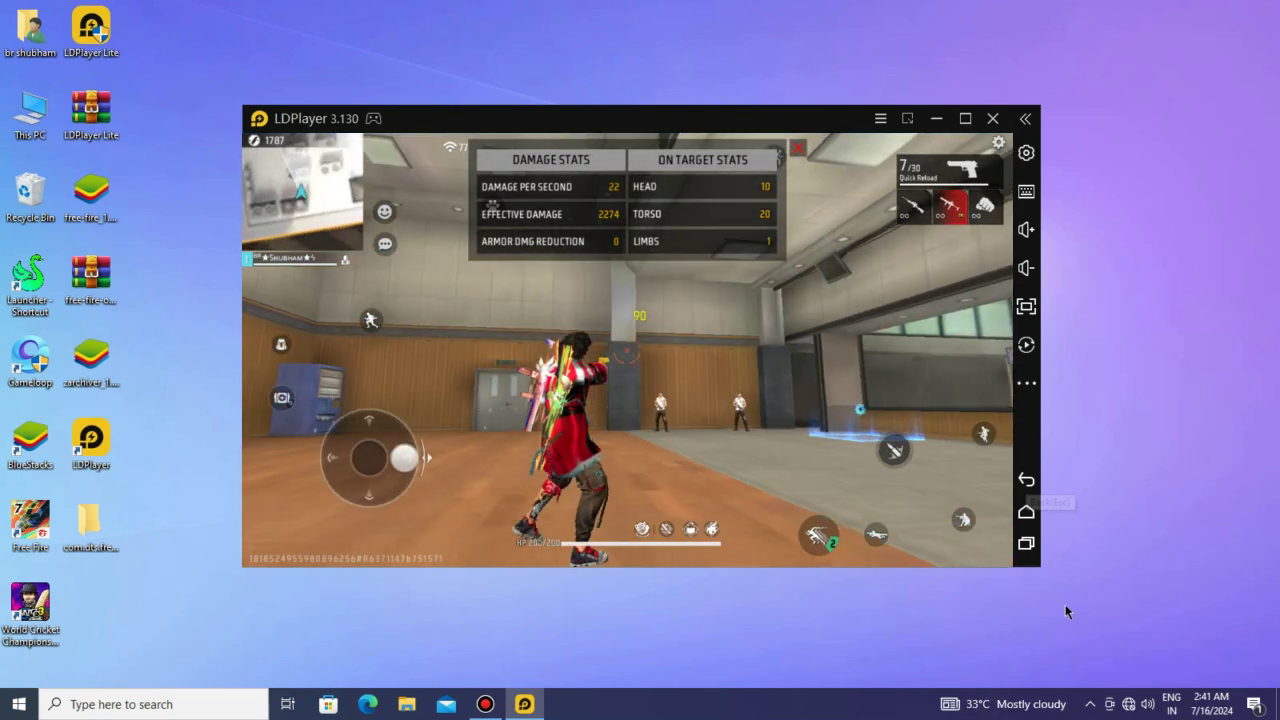
{"action": "key", "text": "a"}
{"action": "key", "text": "c"}
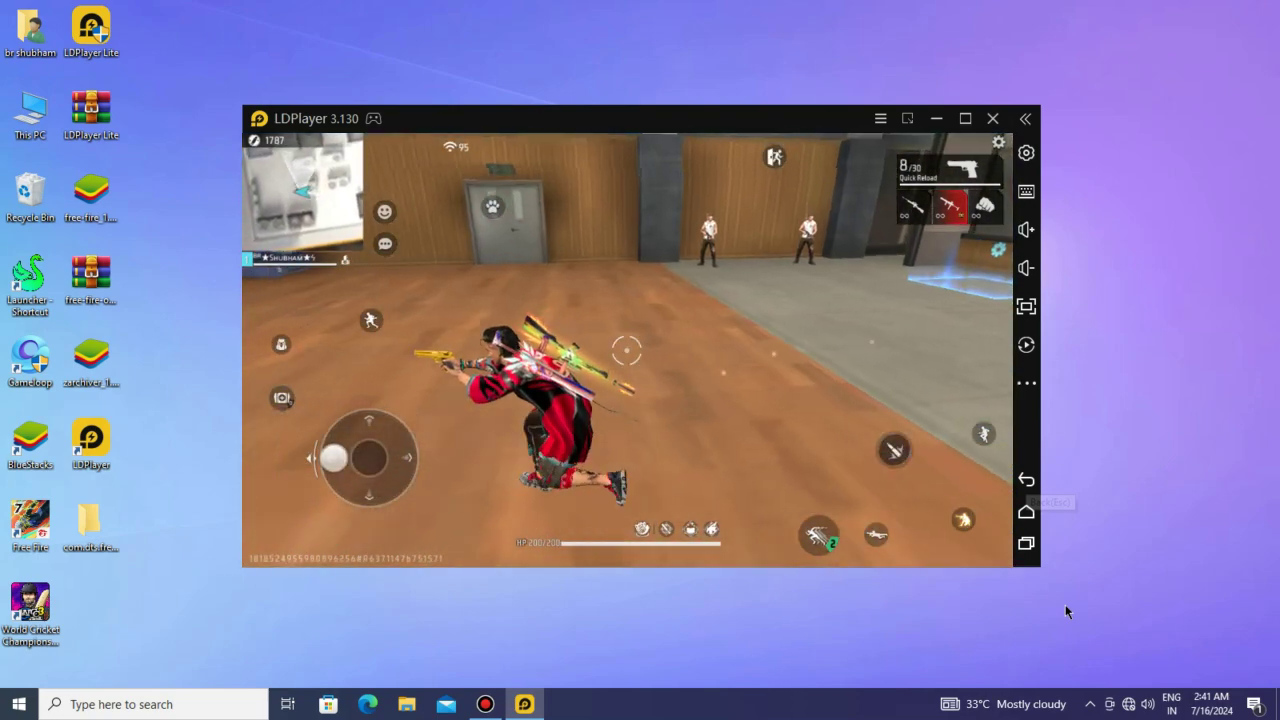
Shoot the dummies with quick pistol-to-fist swaps while moving forward, strafing and jumping.
{"action": "key", "text": "3"}
{"action": "key", "text": "3"}
{"action": "key", "text": "w"}
{"action": "key", "text": "3"}
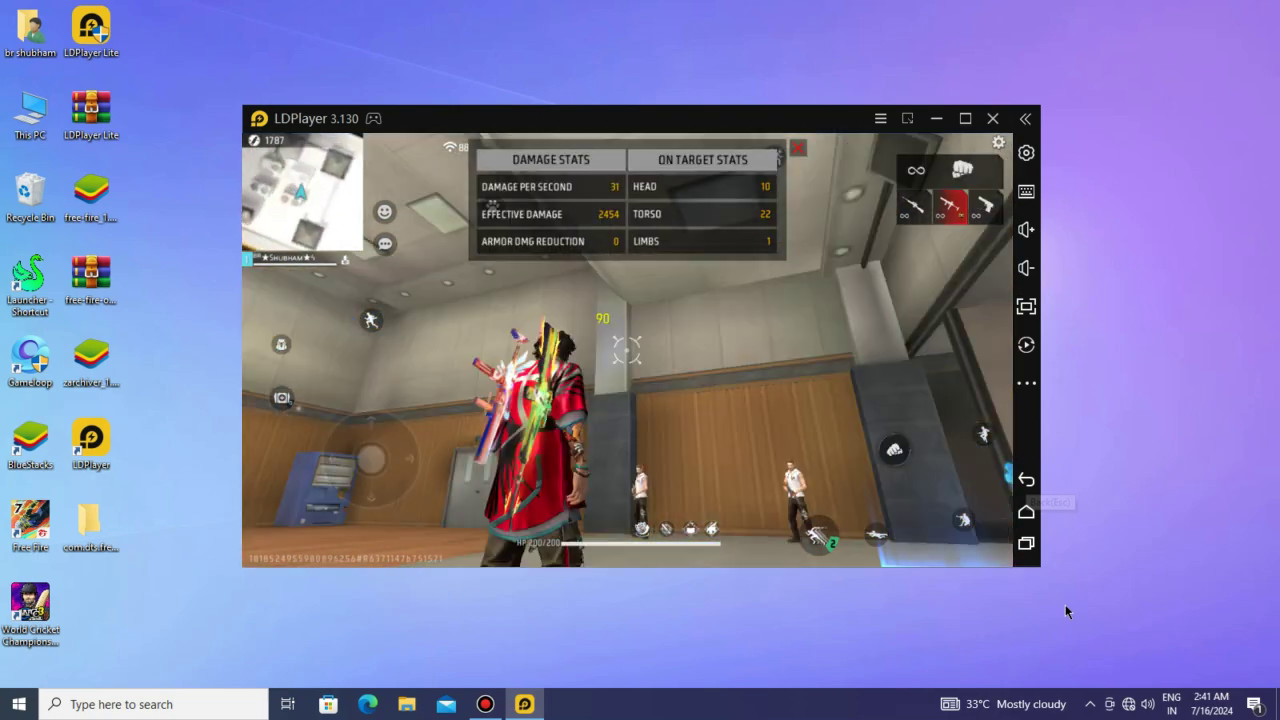
{"action": "key", "text": "space"}
{"action": "key", "text": "a"}
{"action": "key", "text": "3"}
{"action": "key", "text": "space"}
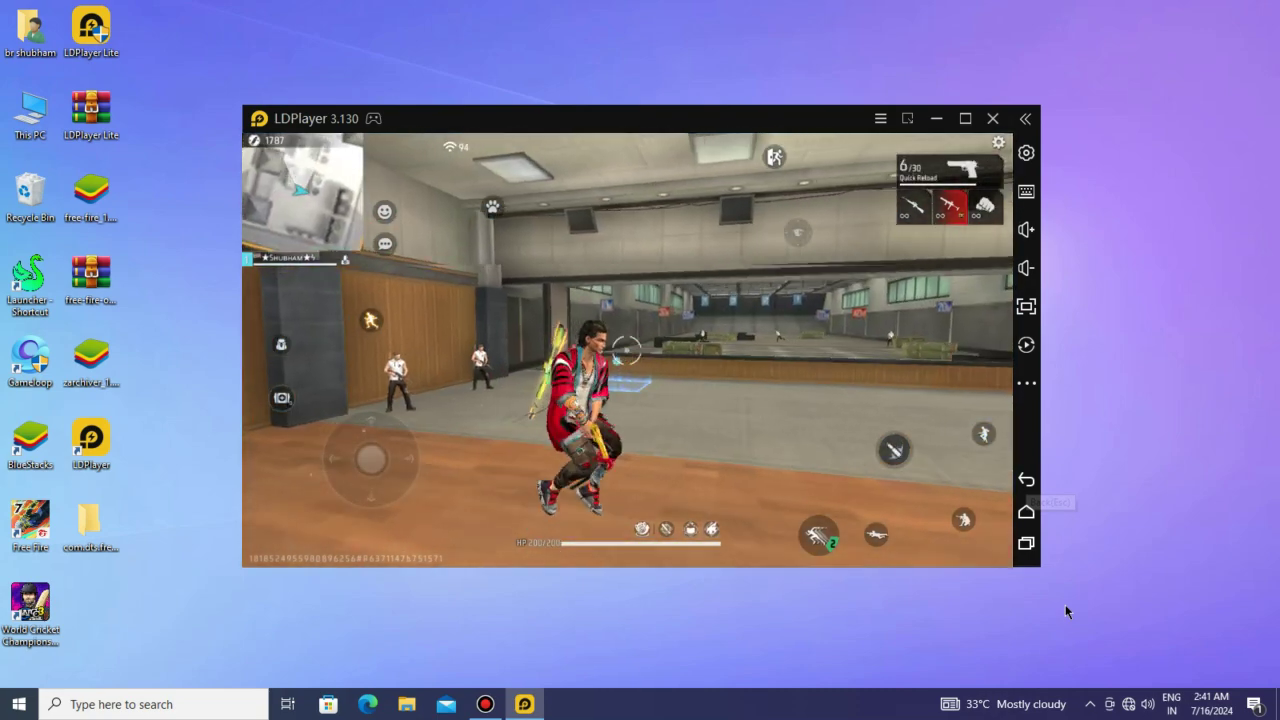
Swap weapons back to the pistol, then strafe, back away and crouch while firing at a training dummy.
{"action": "key", "text": "3"}
{"action": "key", "text": "3"}
{"action": "key", "text": "d"}
{"action": "key", "text": "s"}
{"action": "key", "text": "a"}
{"action": "key", "text": "c"}
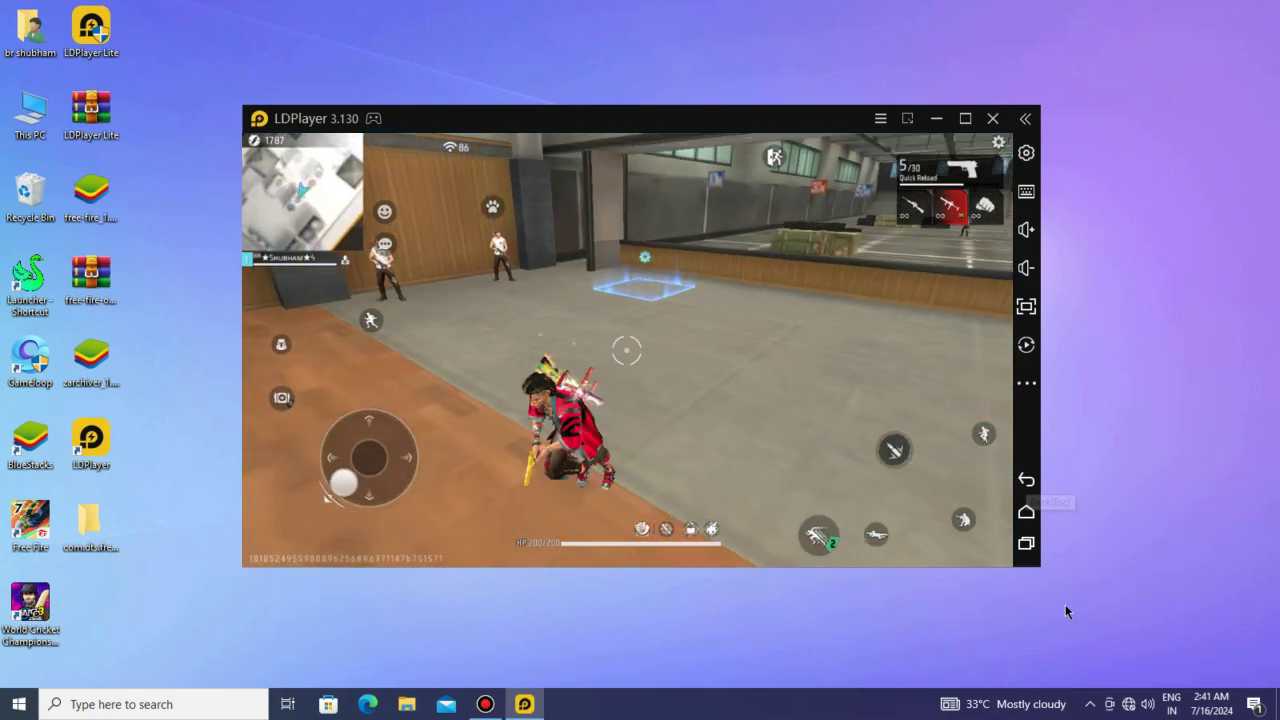
{"action": "key", "text": "s"}
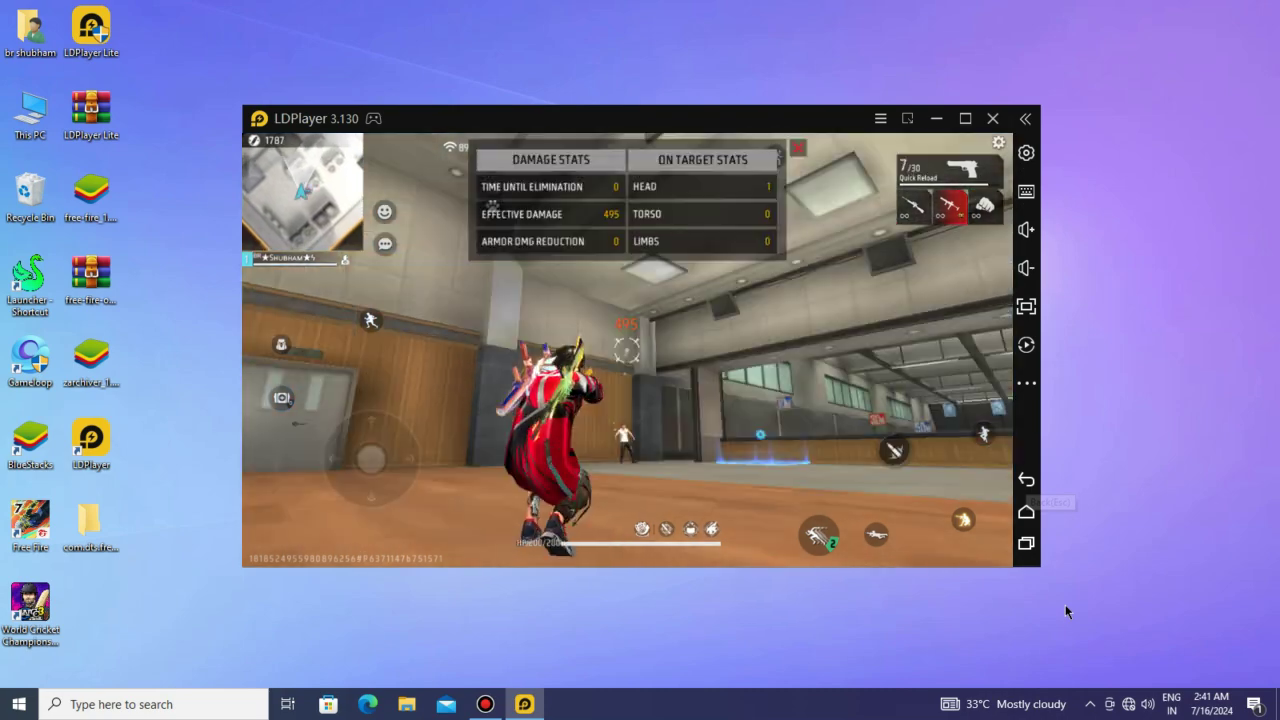